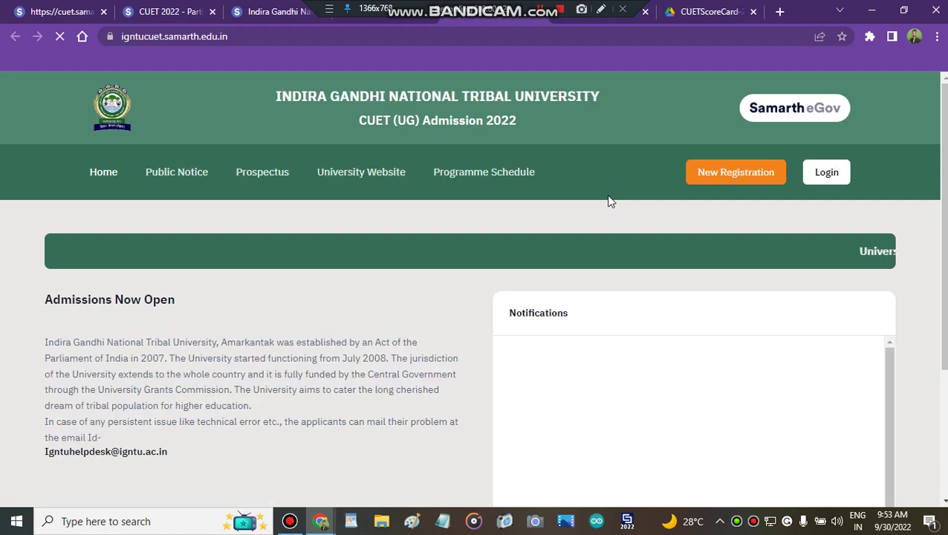
Open the Programme Schedule and look through the start and end dates of the undergraduate programmes
drag(535, 190, 512, 188)
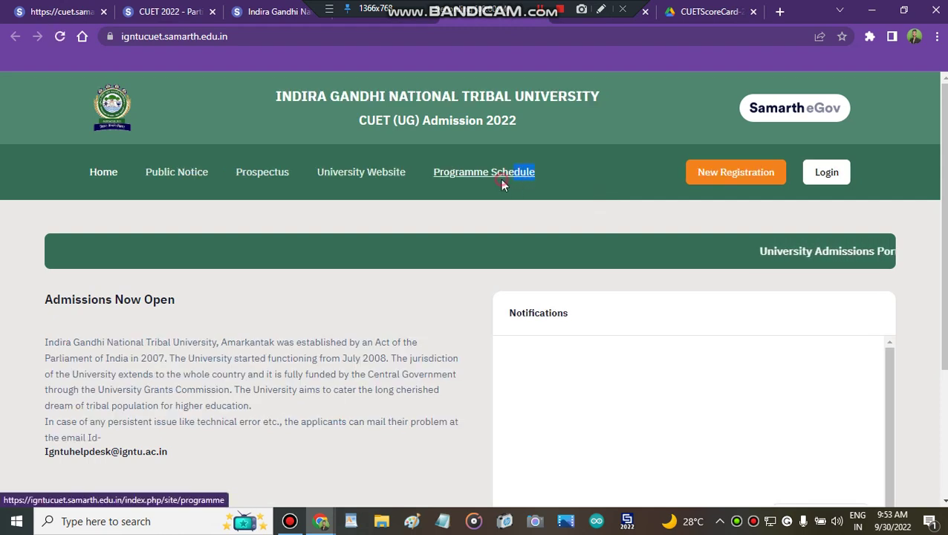
click(501, 179)
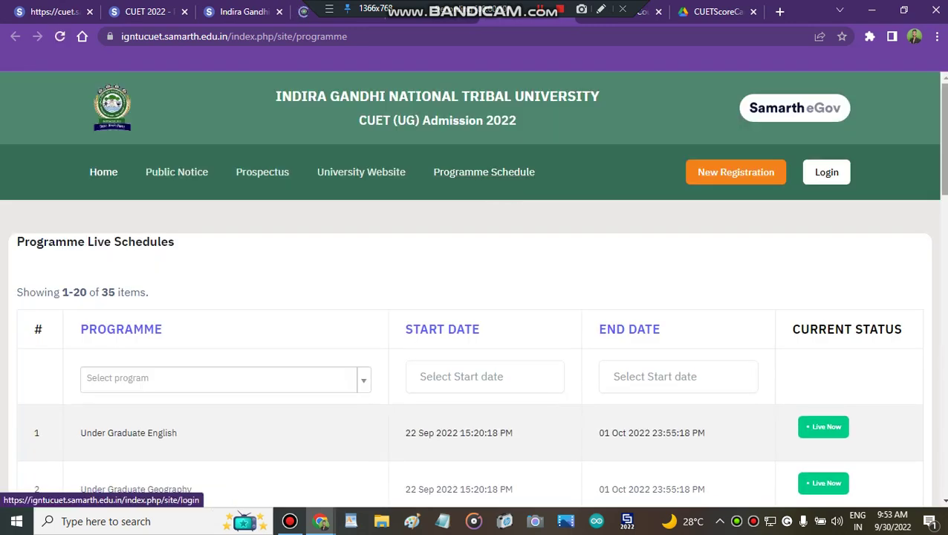
scroll(889, 163, down, 1)
scroll(473, 297, down, 2)
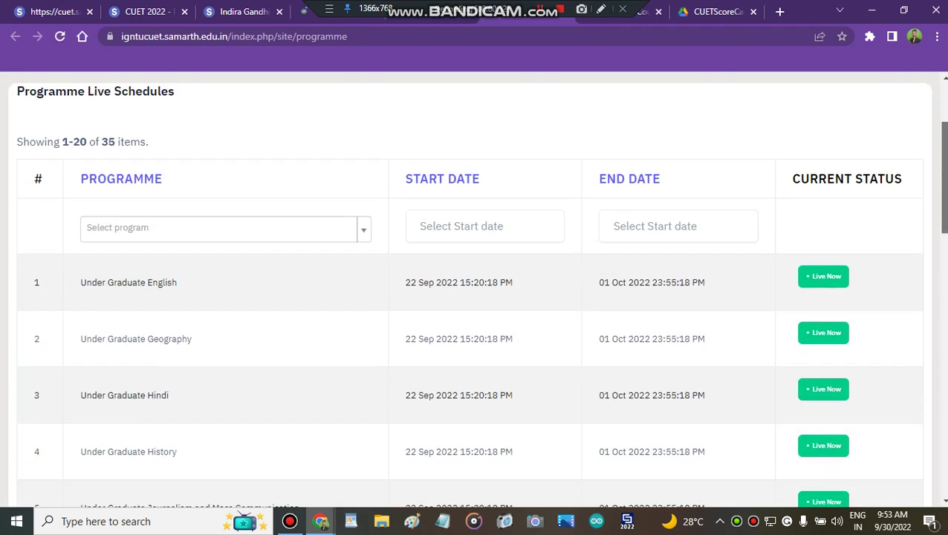
scroll(473, 297, up, 1)
scroll(472, 297, down, 6)
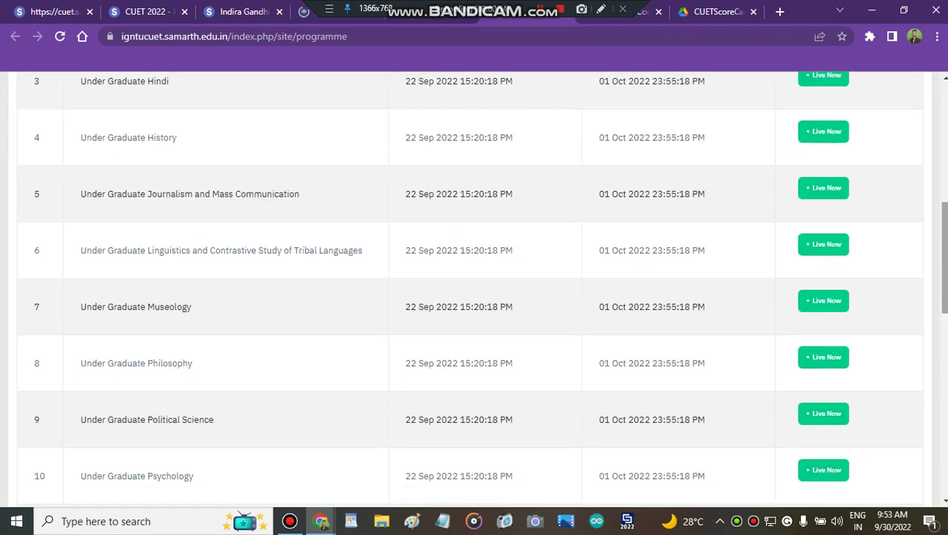
scroll(473, 298, up, 8)
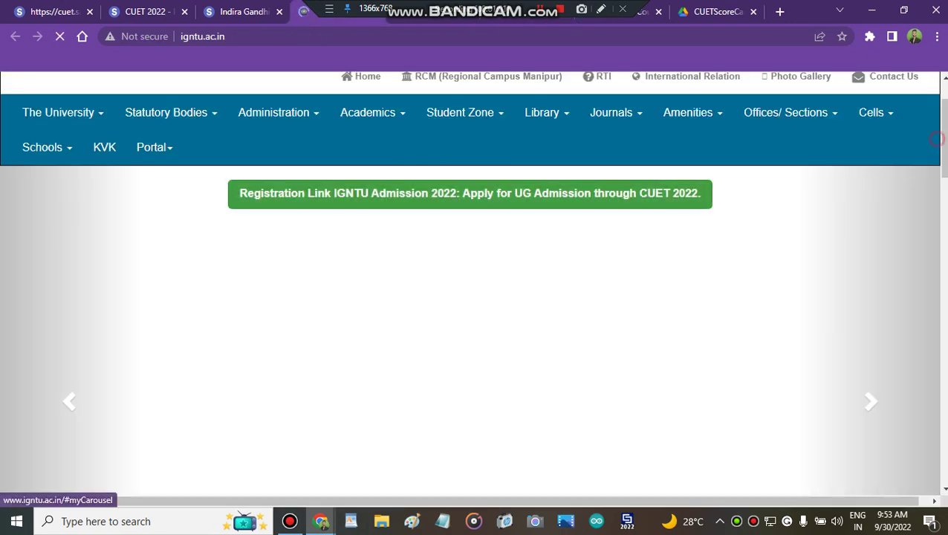
Open the IGNTU Admission 2022 registration link for UG admission through CUET 2022 from the university website
triple_click(938, 139)
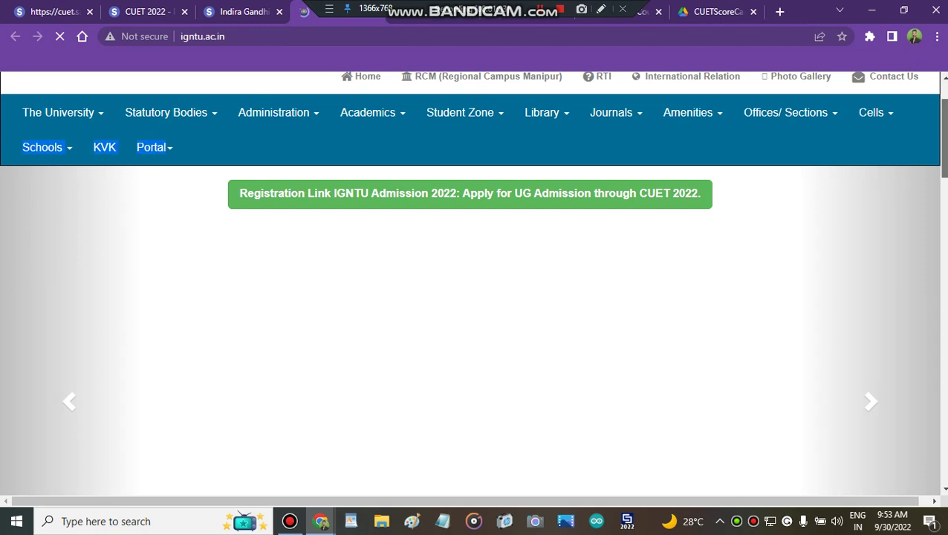
scroll(474, 282, up, 1)
scroll(580, 178, down, 1)
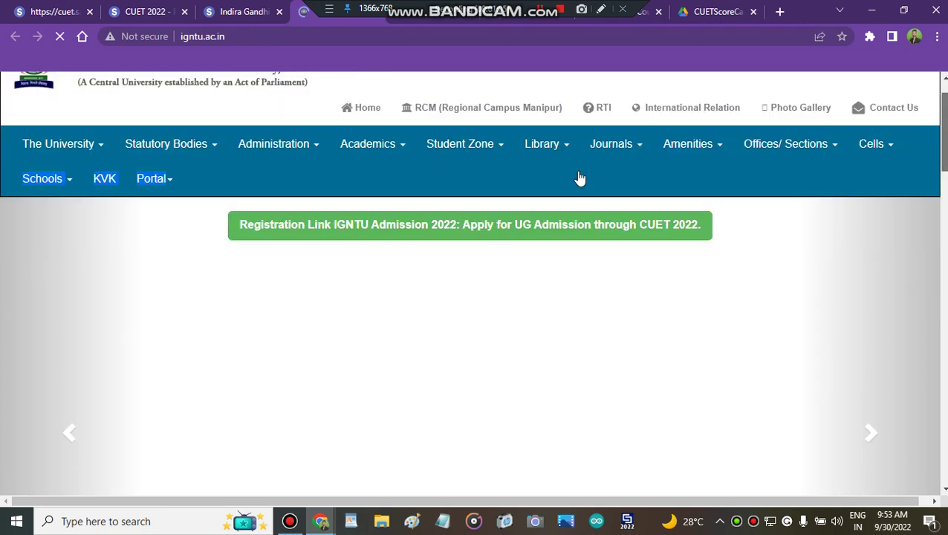
click(443, 224)
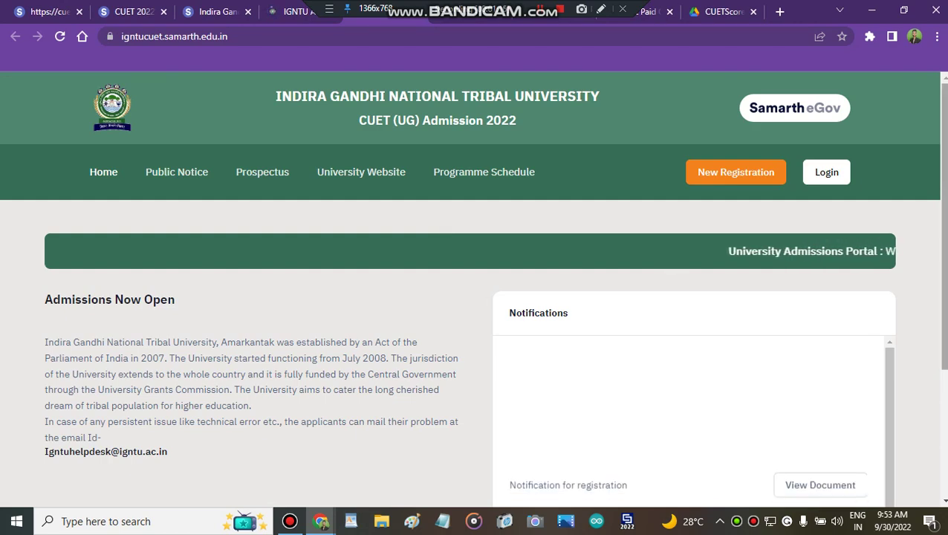
Look over the admission portal's notifications and open the new registration form at the CUET application number field
scroll(473, 290, down, 1)
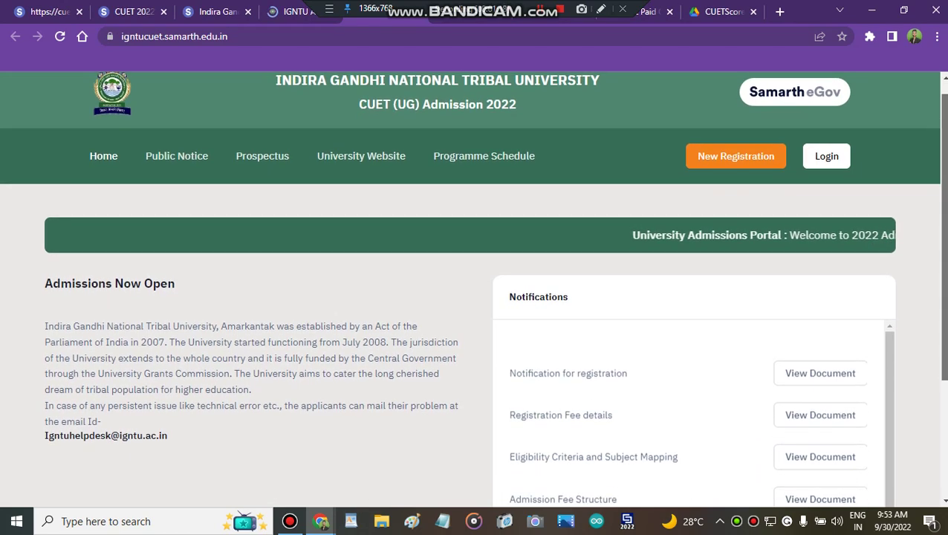
scroll(798, 190, down, 1)
scroll(798, 191, up, 2)
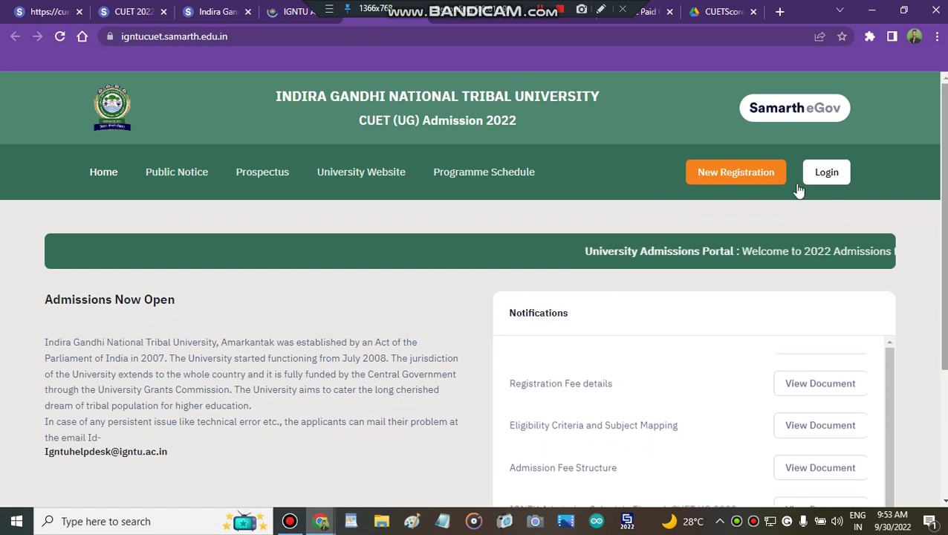
click(733, 175)
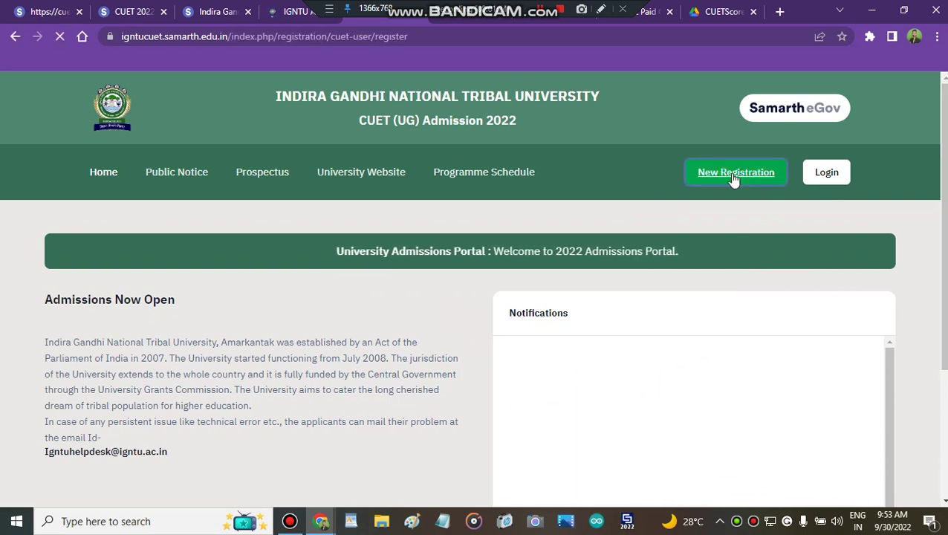
scroll(687, 200, down, 2)
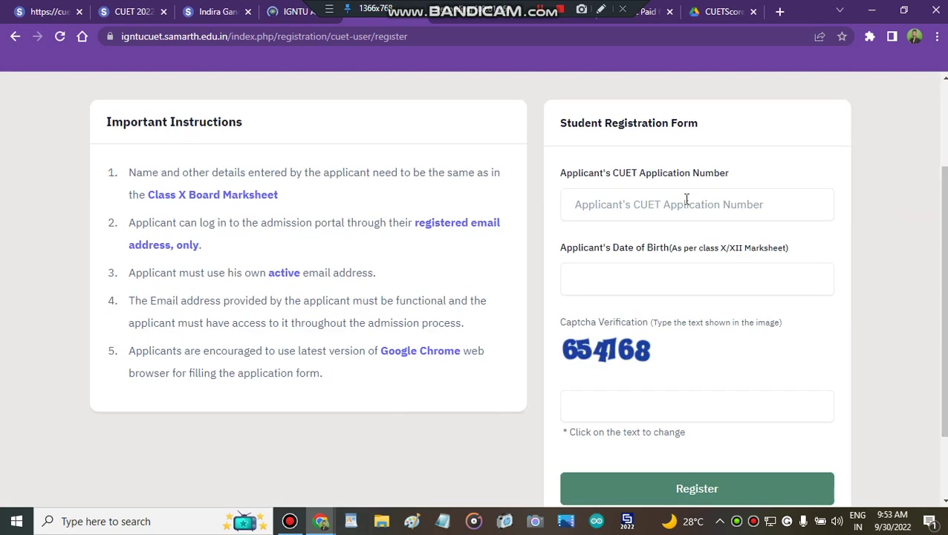
click(669, 204)
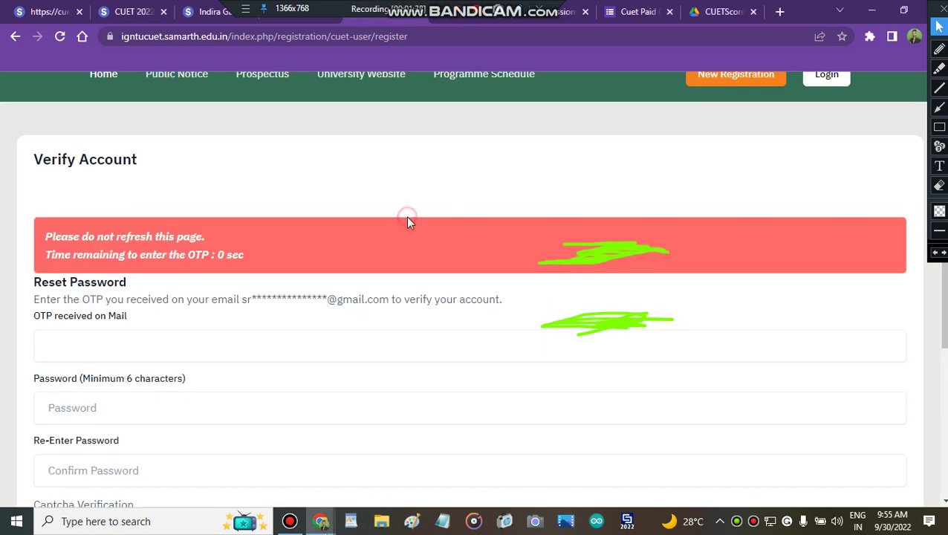
Enter the new account password and repeat it in the confirmation field of the Verify Account form
scroll(407, 221, down, 1)
scroll(408, 217, down, 2)
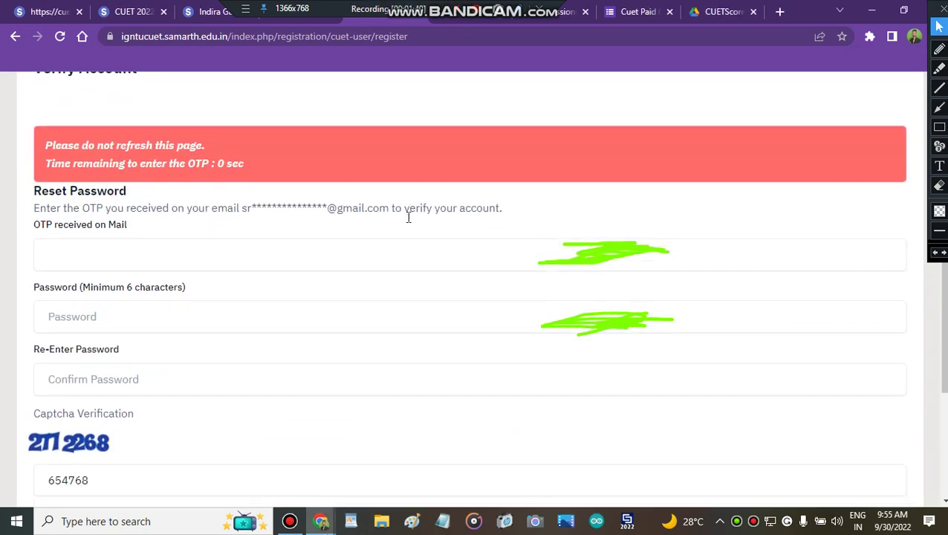
click(189, 226)
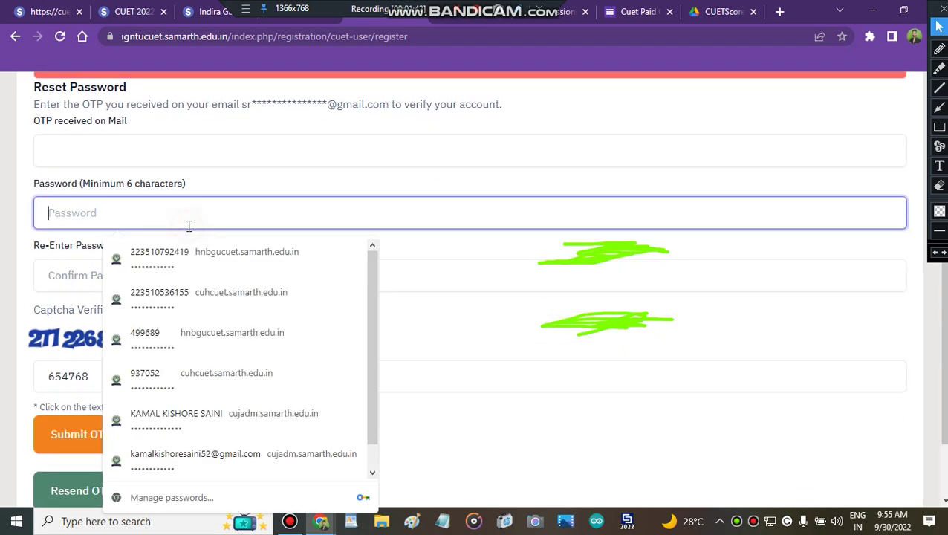
text(s)
click(65, 271)
text(s)
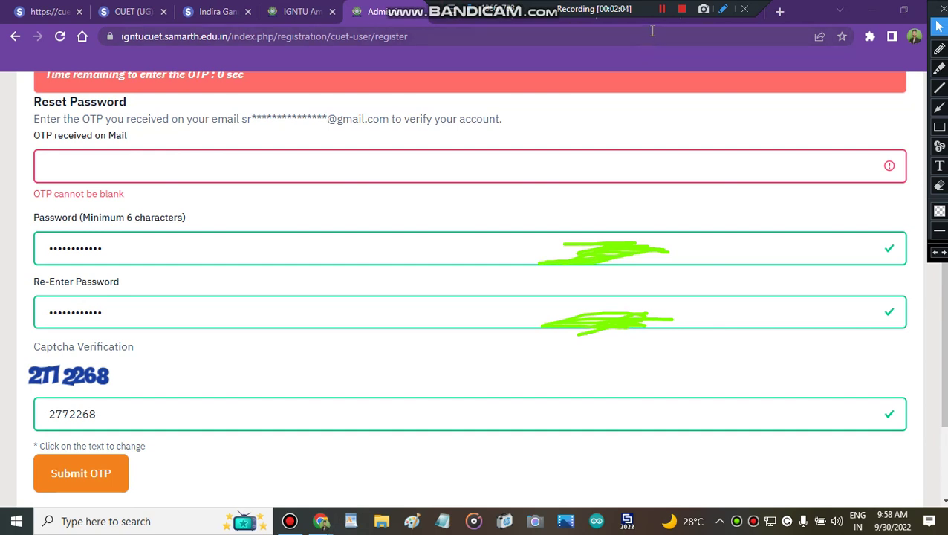
click(662, 9)
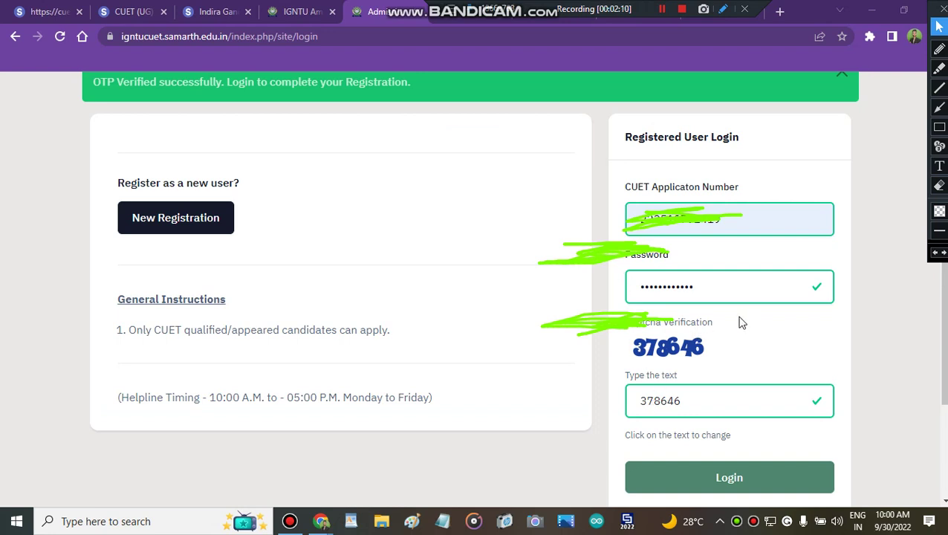
Log in to the admission portal as a registered user and view the applicant dashboard
click(712, 476)
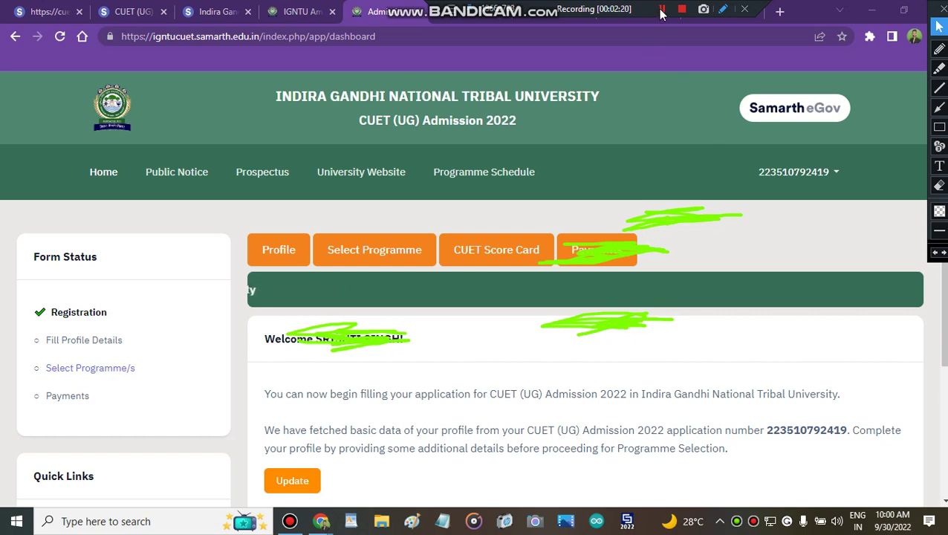
scroll(653, 50, down, 1)
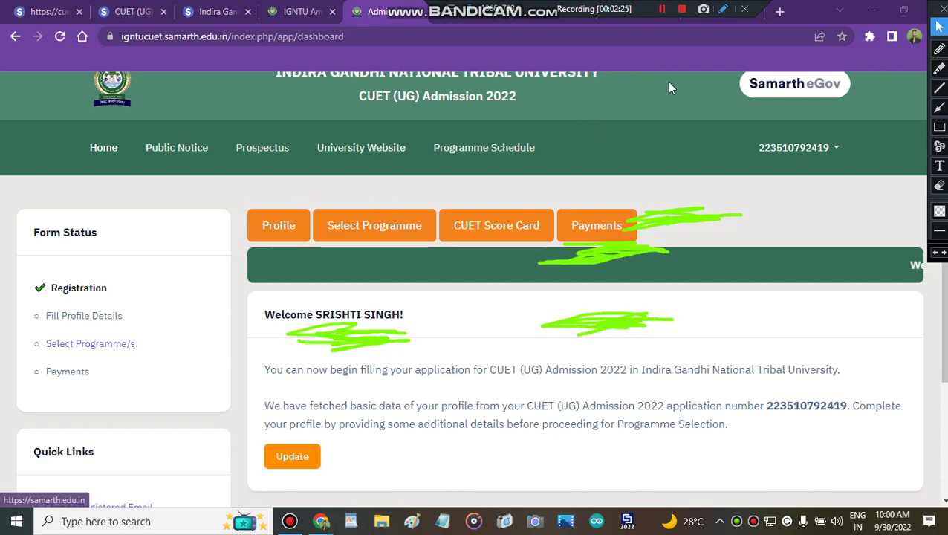
click(662, 12)
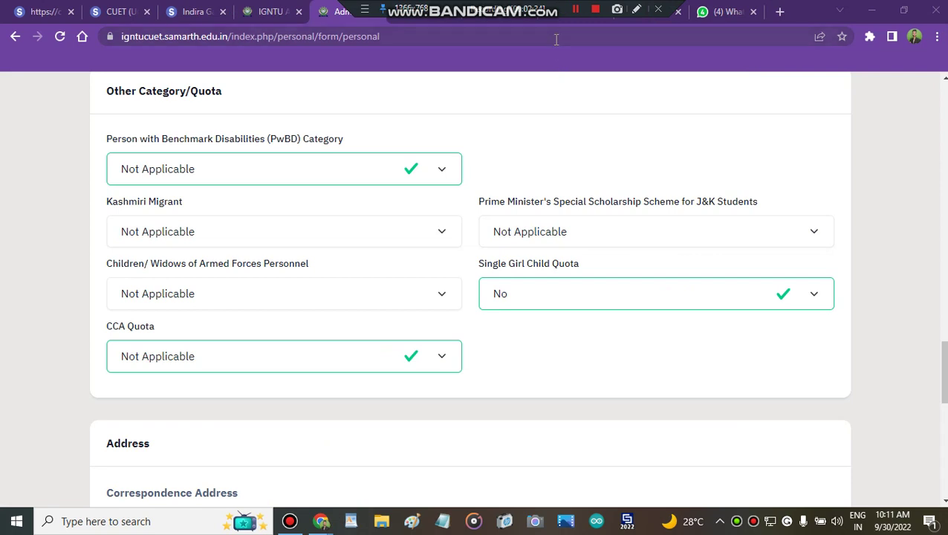
Save the completed personal details form and proceed from its preview to the Other Details form
scroll(489, 278, down, 10)
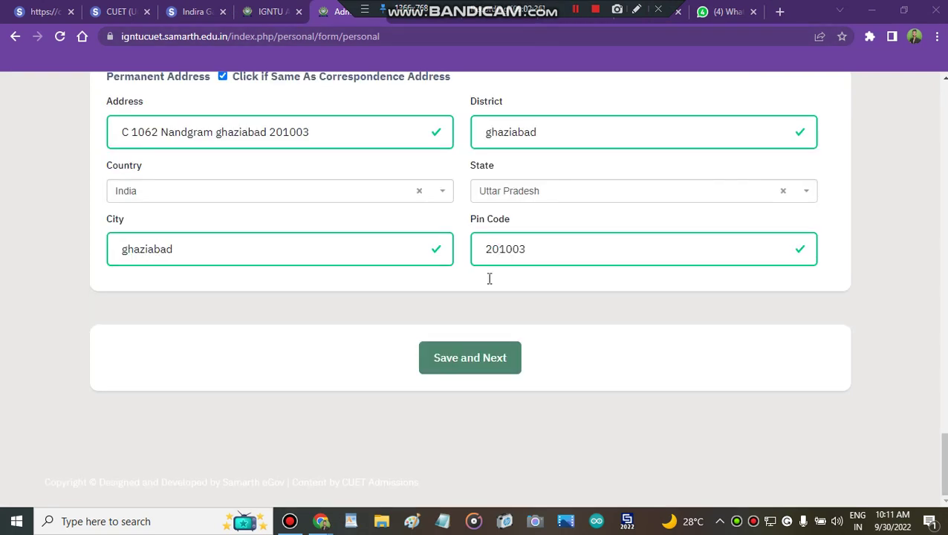
click(473, 360)
click(542, 116)
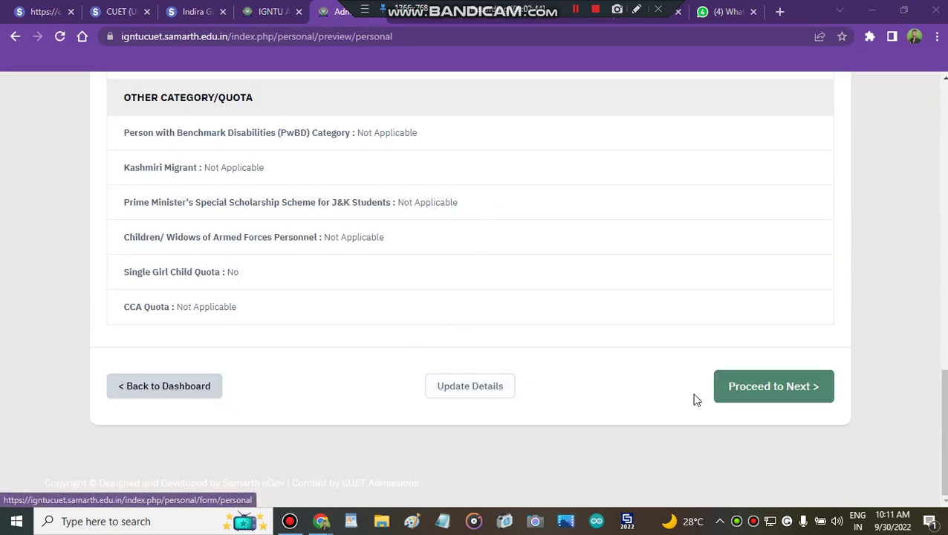
click(768, 390)
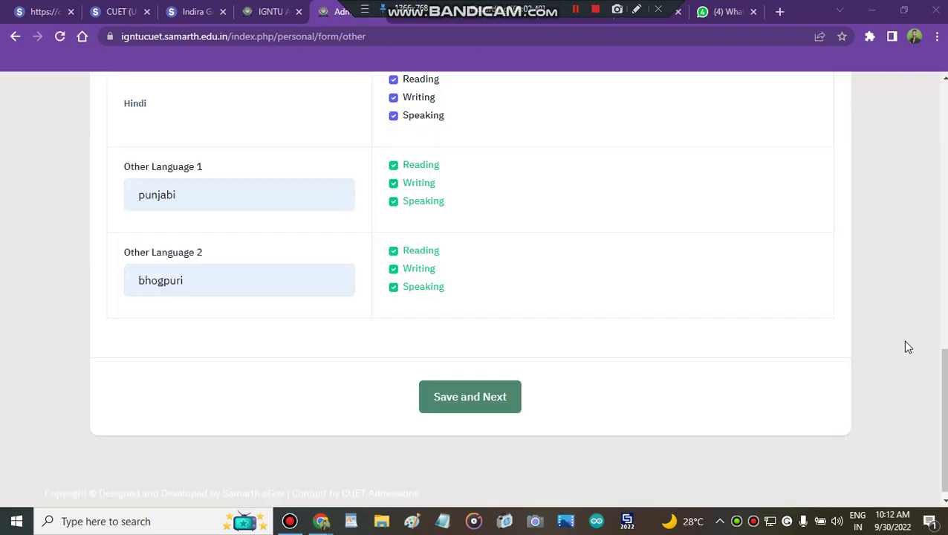
Review the answers and language proficiencies on the Other Details form and save it
scroll(907, 347, up, 5)
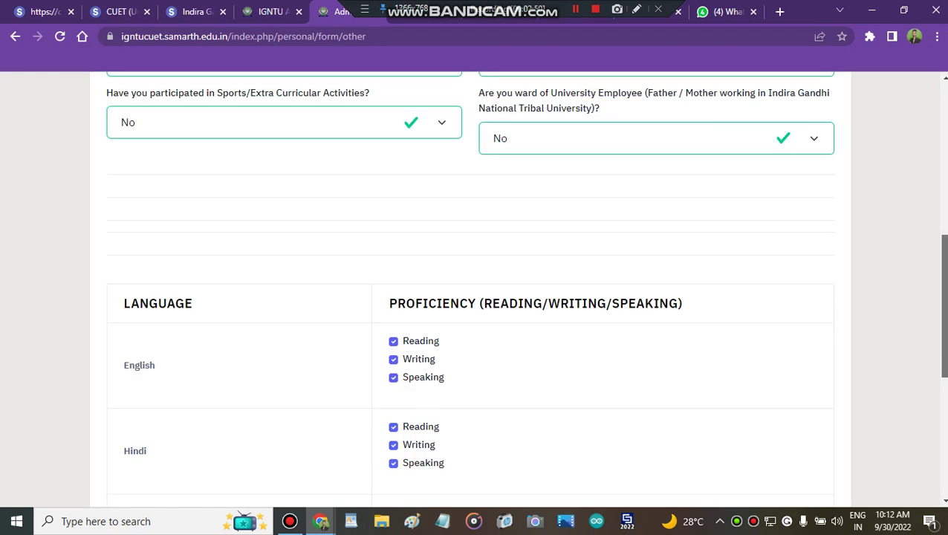
scroll(476, 282, up, 4)
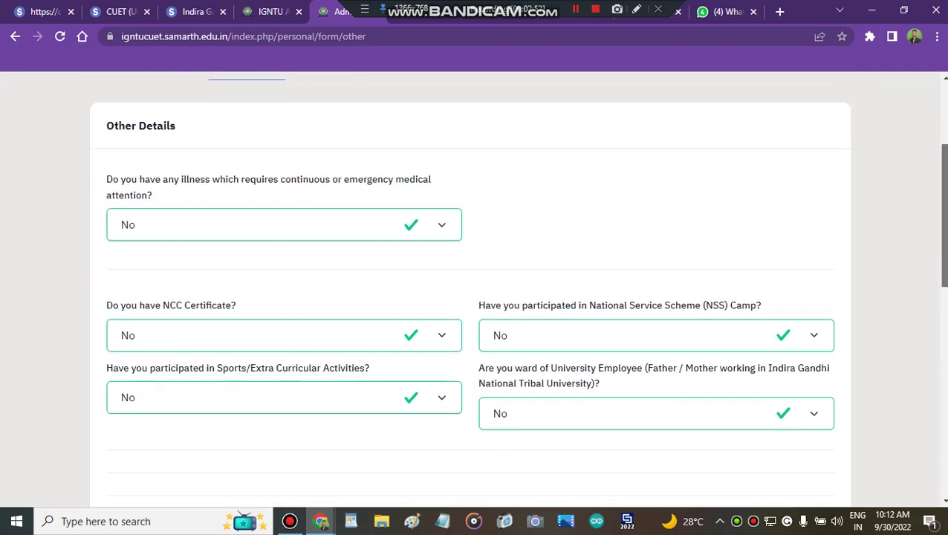
scroll(476, 282, down, 5)
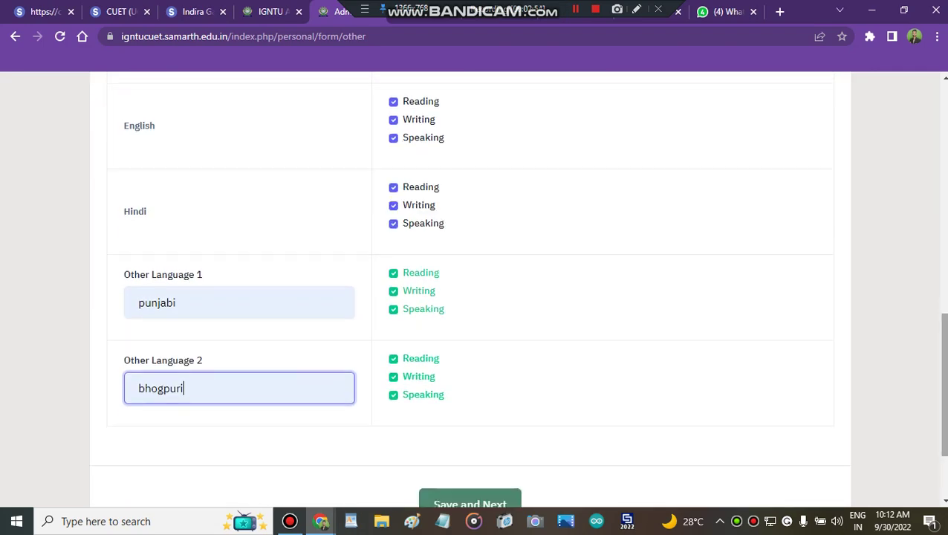
scroll(513, 424, down, 2)
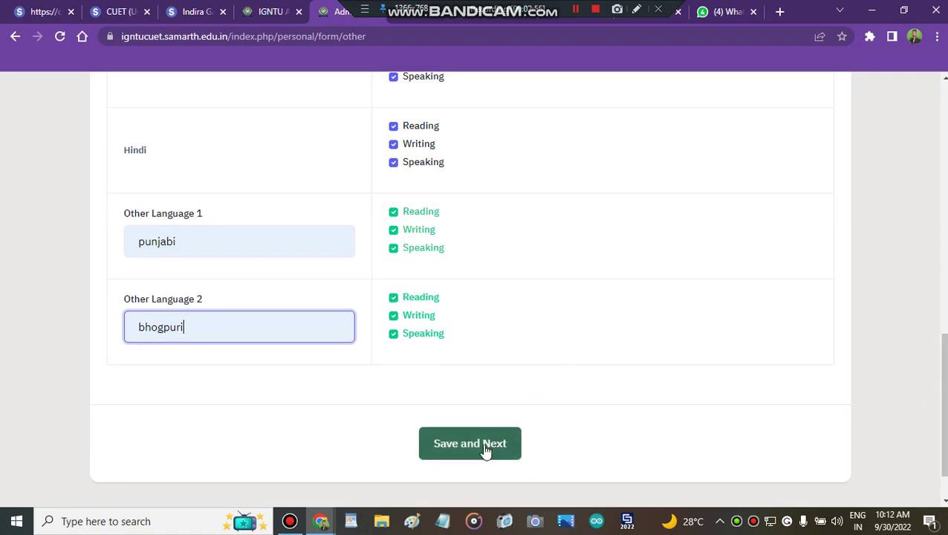
click(485, 451)
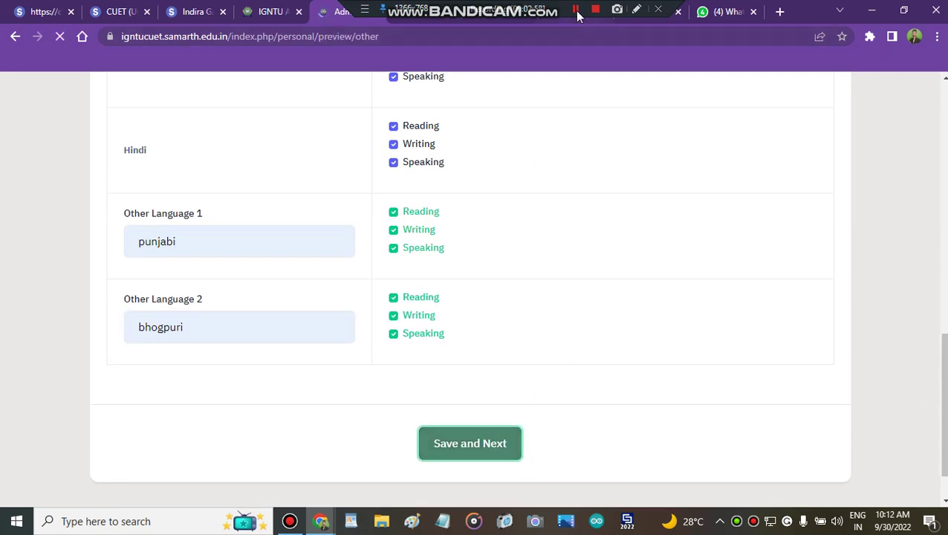
Check the Other Details preview and proceed to the document uploads form
scroll(941, 253, down, 1)
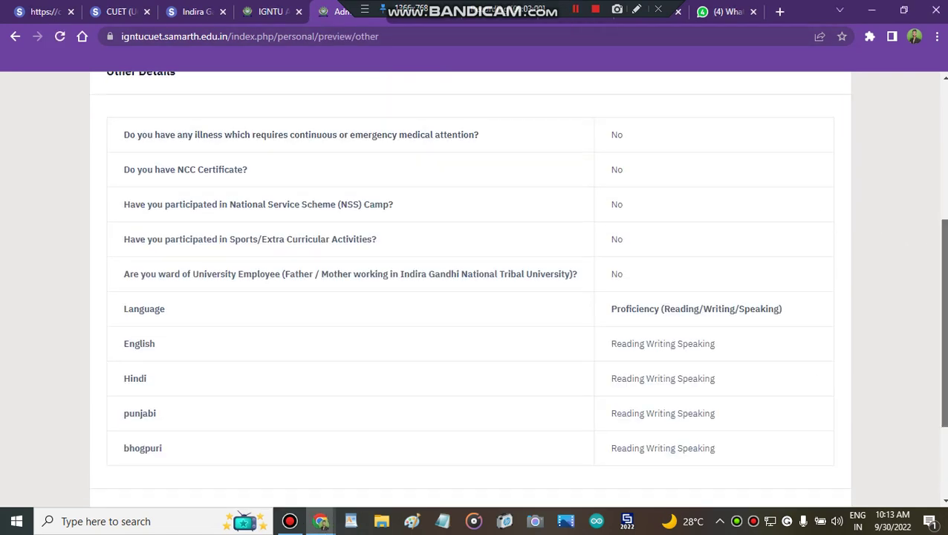
scroll(941, 320, down, 2)
click(738, 385)
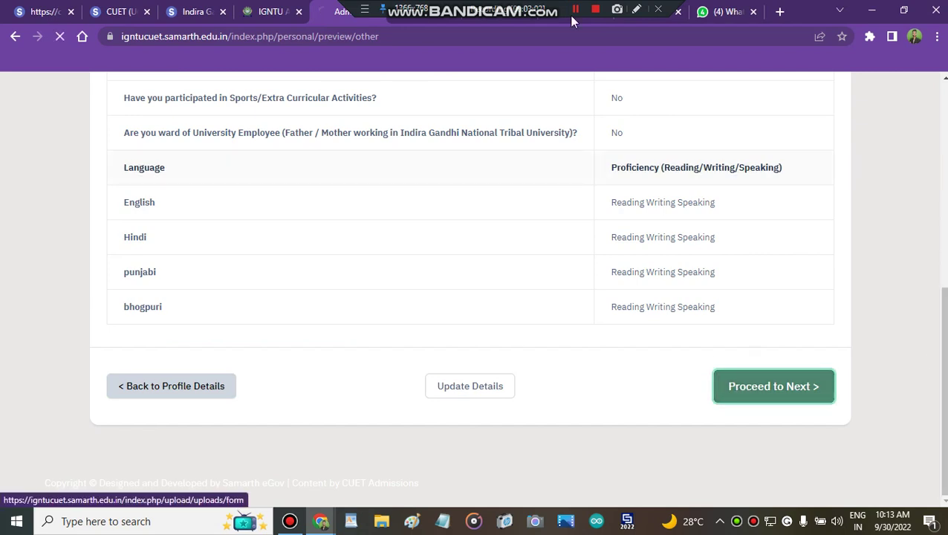
click(576, 10)
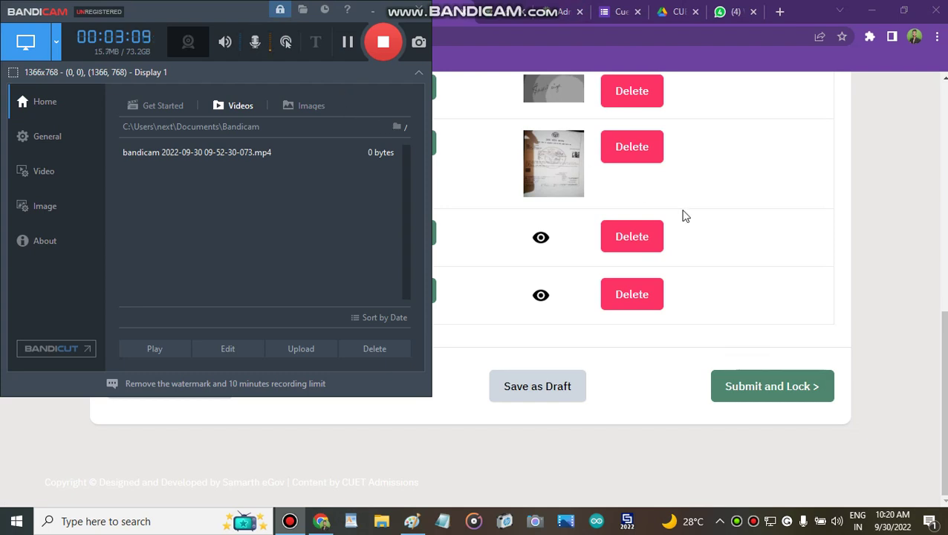
Submit and lock the profile details, accepting the declaration, and view the programme selection form
click(766, 390)
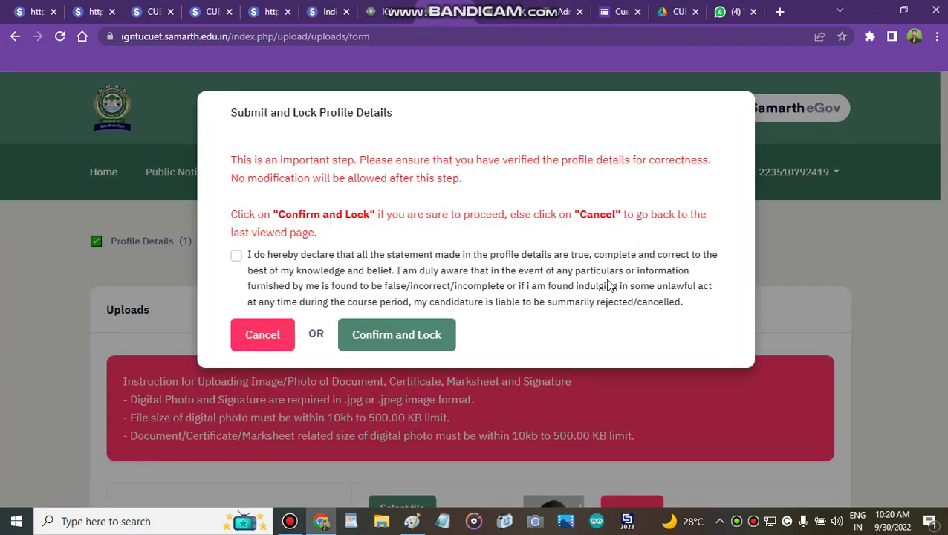
click(236, 255)
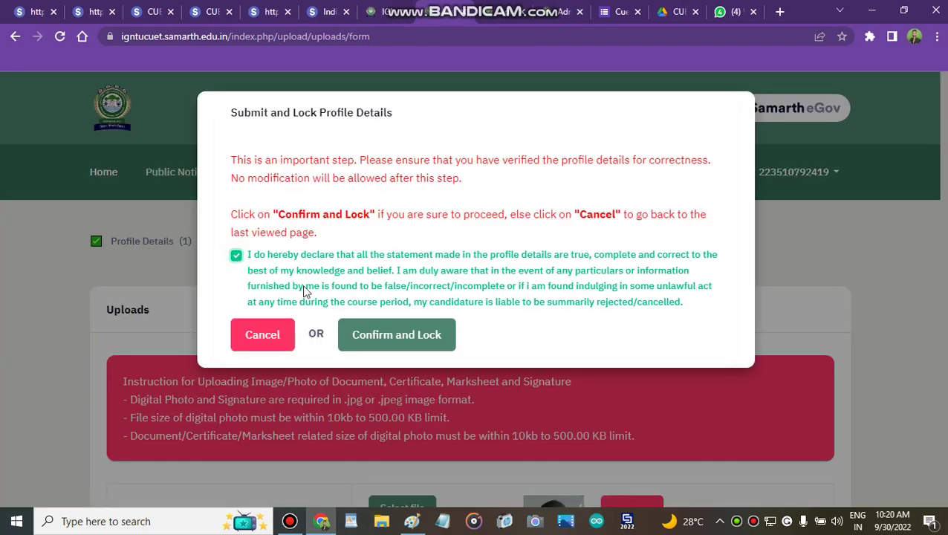
click(411, 344)
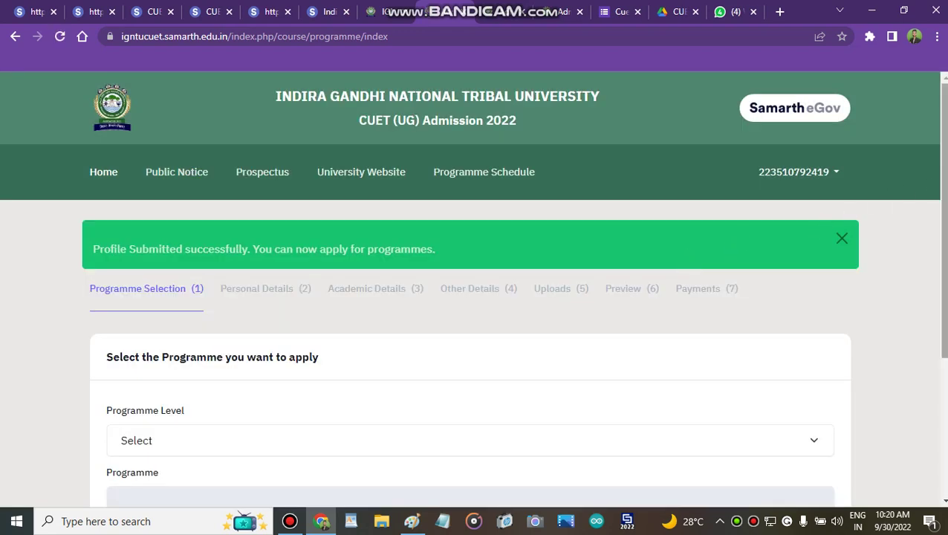
scroll(829, 226, down, 2)
scroll(472, 297, down, 3)
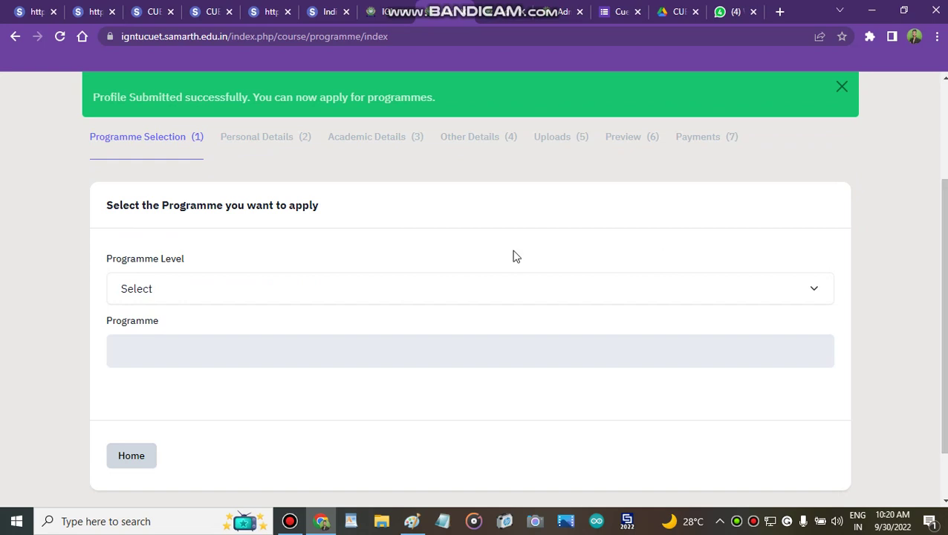
Start an application at the BACHELOR (Under-Graduate Programmes) level for the programme Under Graduate B. Pharm
click(325, 286)
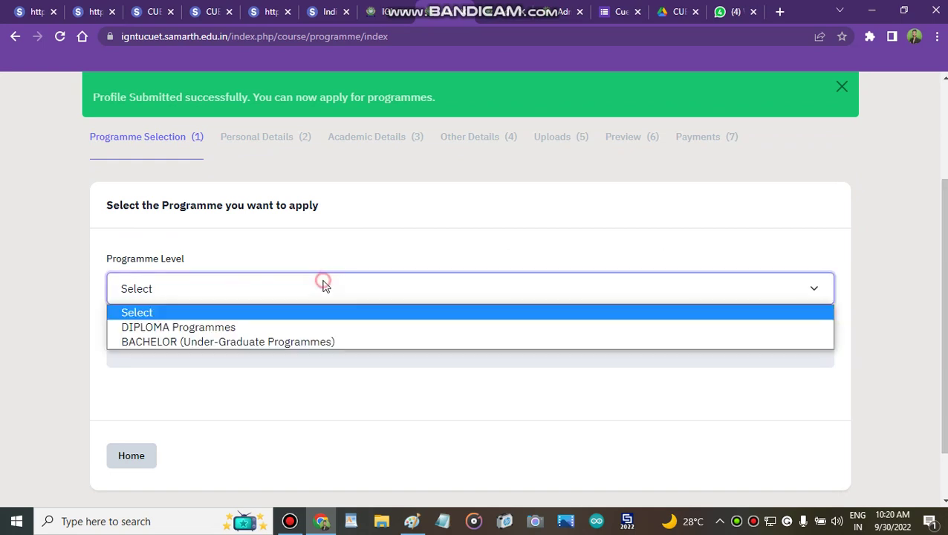
click(248, 342)
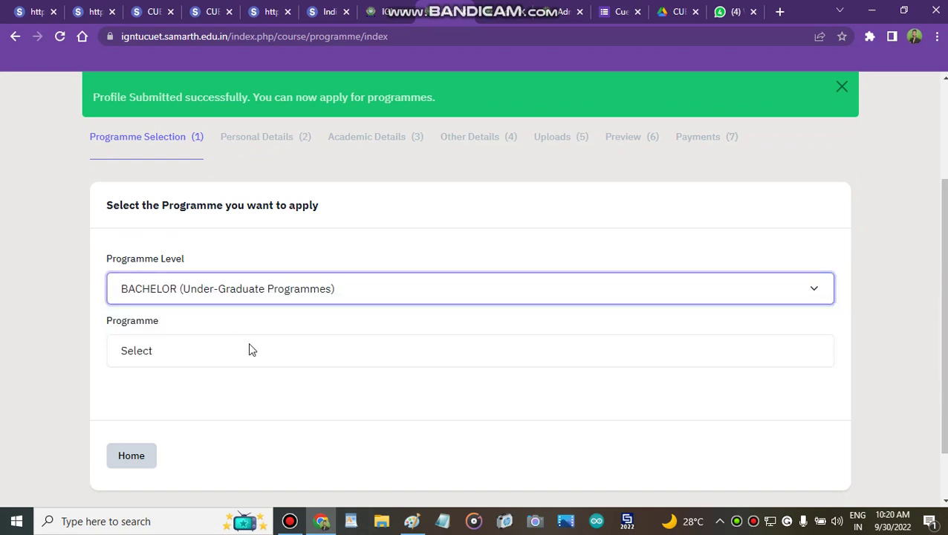
click(248, 346)
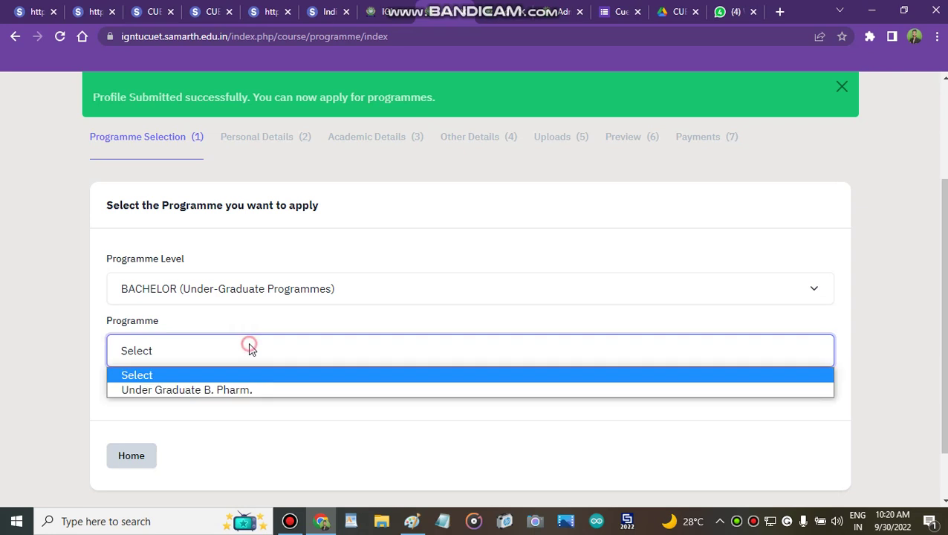
click(212, 388)
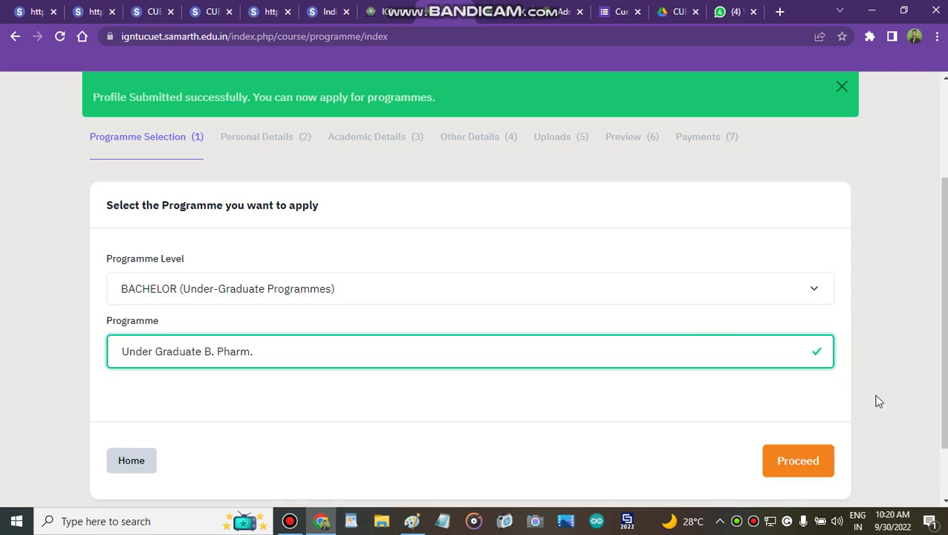
click(814, 461)
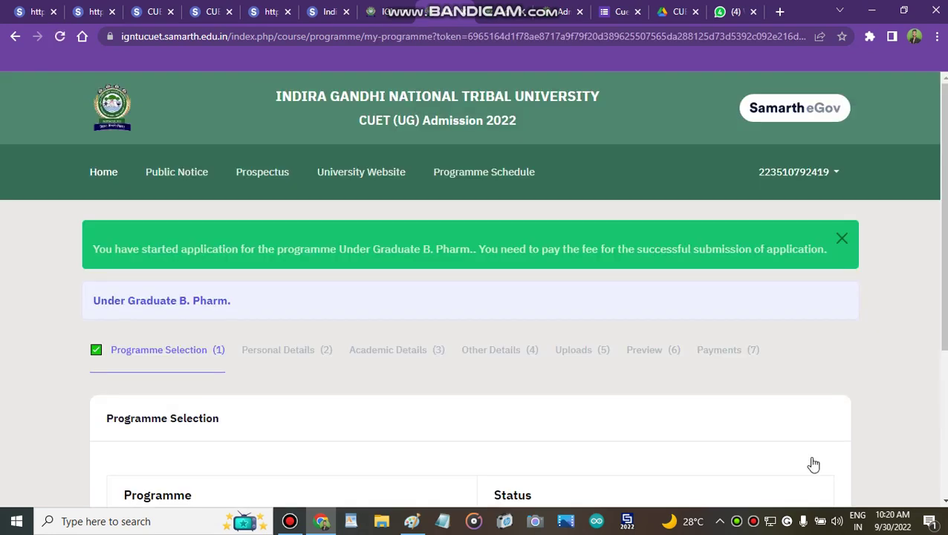
Return to the dashboard, check the programme applications list and start another programme application
scroll(354, 291, down, 3)
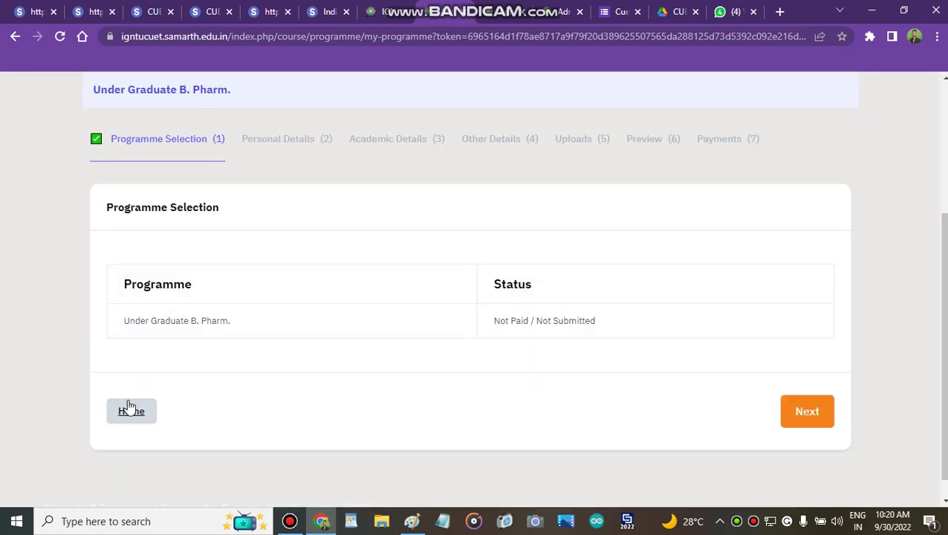
click(129, 410)
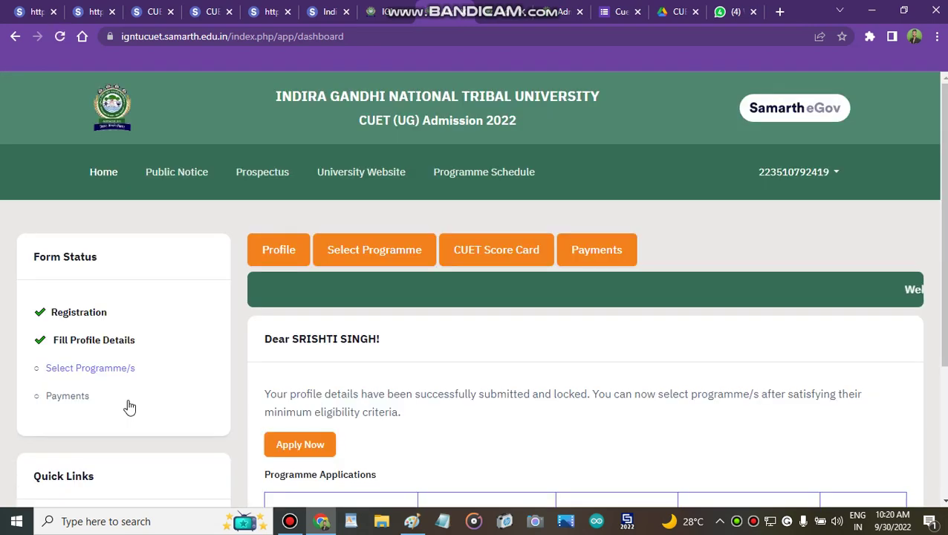
scroll(647, 290, down, 2)
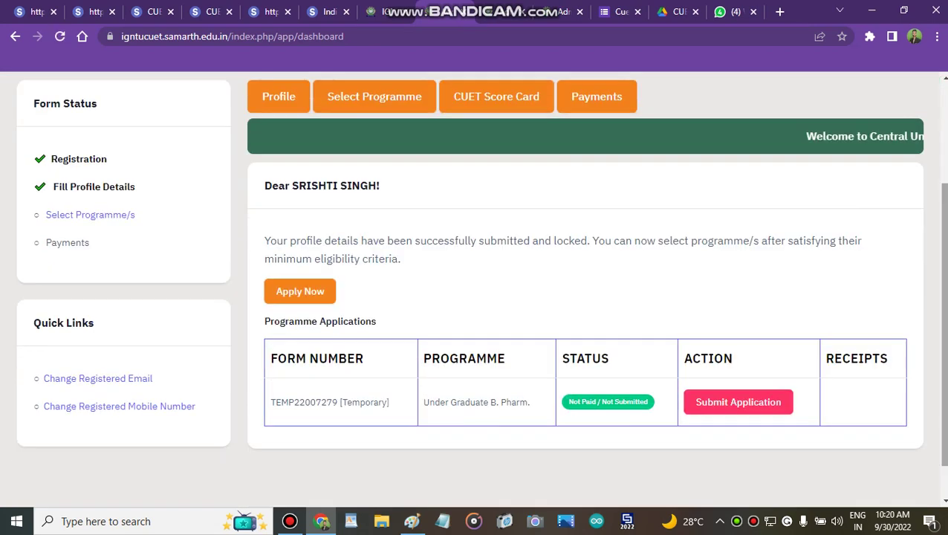
scroll(432, 197, down, 1)
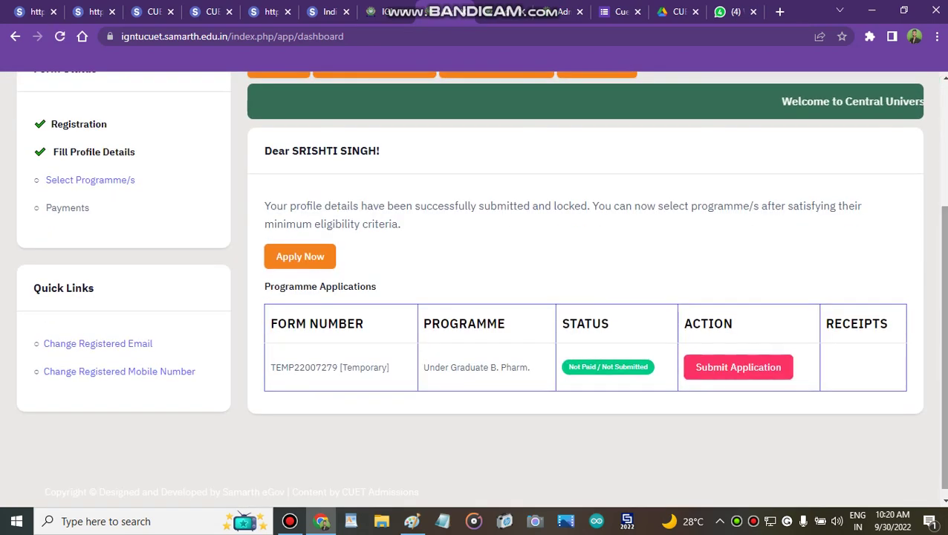
click(296, 258)
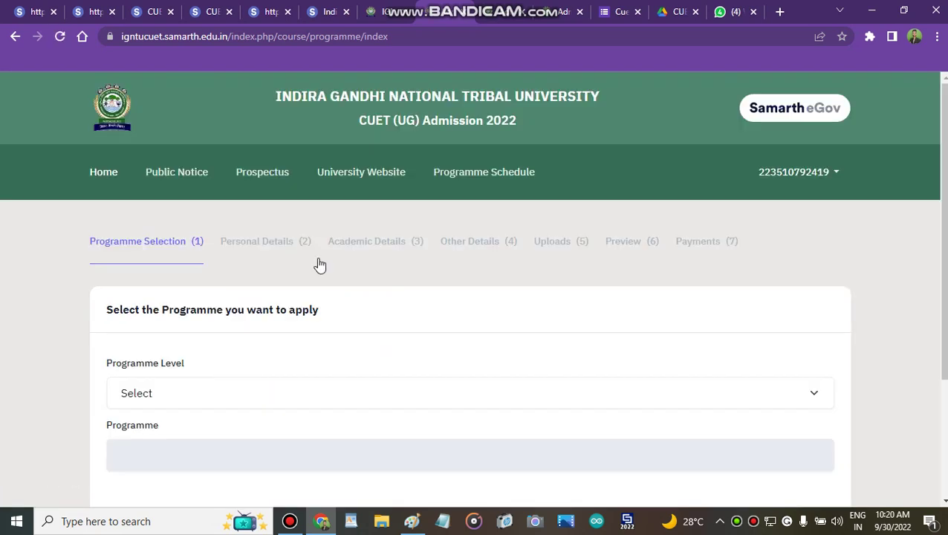
Select the DIPLOMA Programmes level with the programme Diploma(Diploma D.Pharm.) and proceed with the application
click(229, 401)
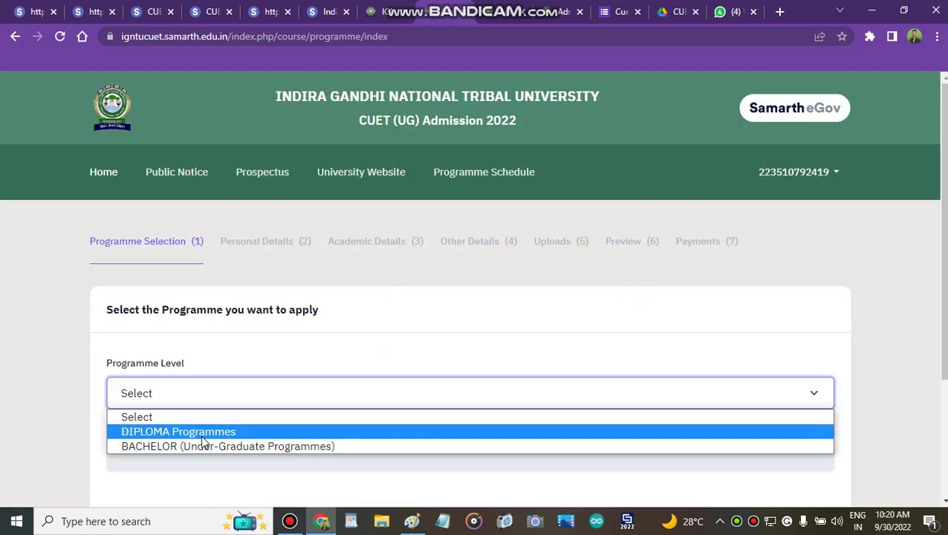
click(203, 438)
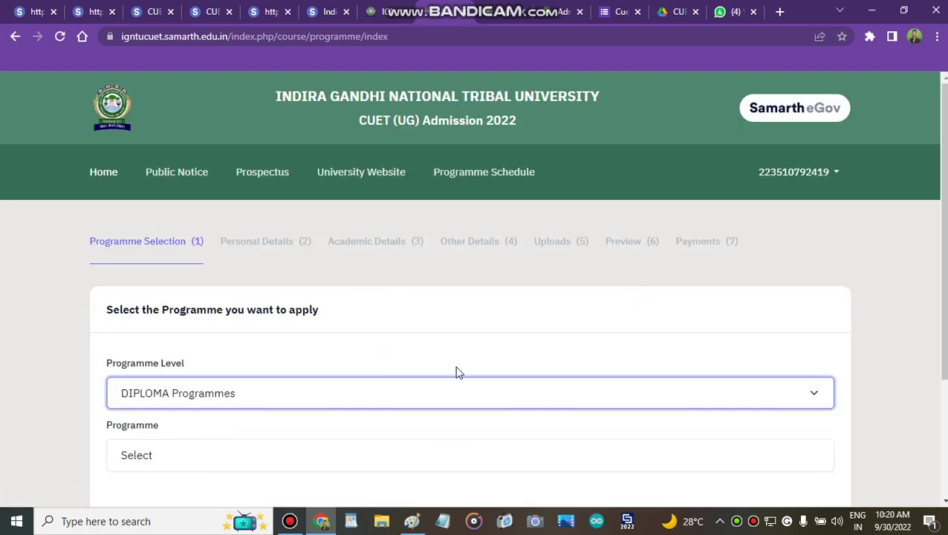
scroll(646, 346, down, 2)
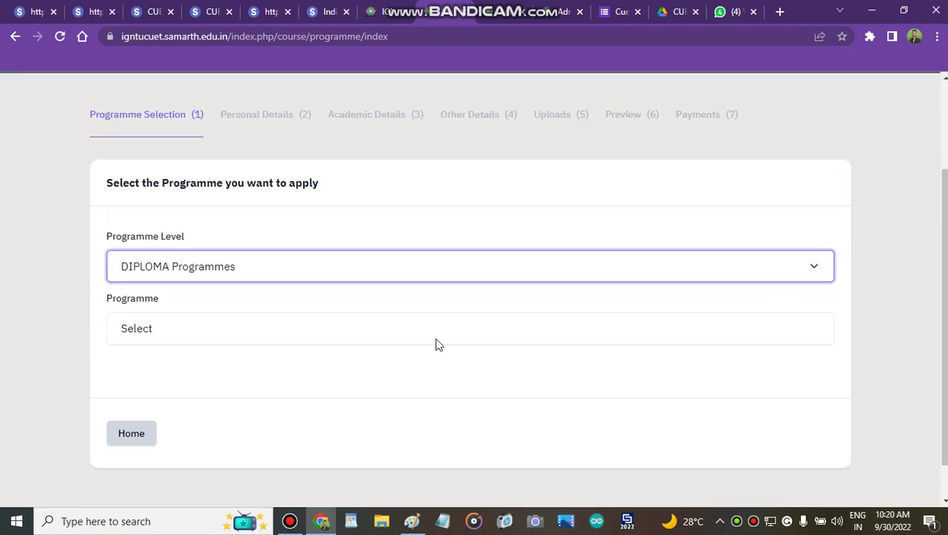
click(408, 333)
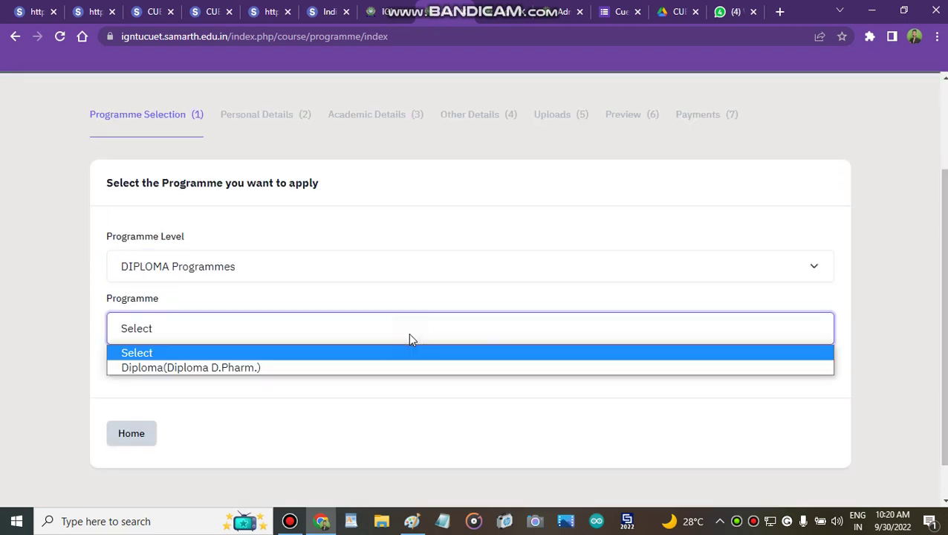
click(336, 364)
click(785, 445)
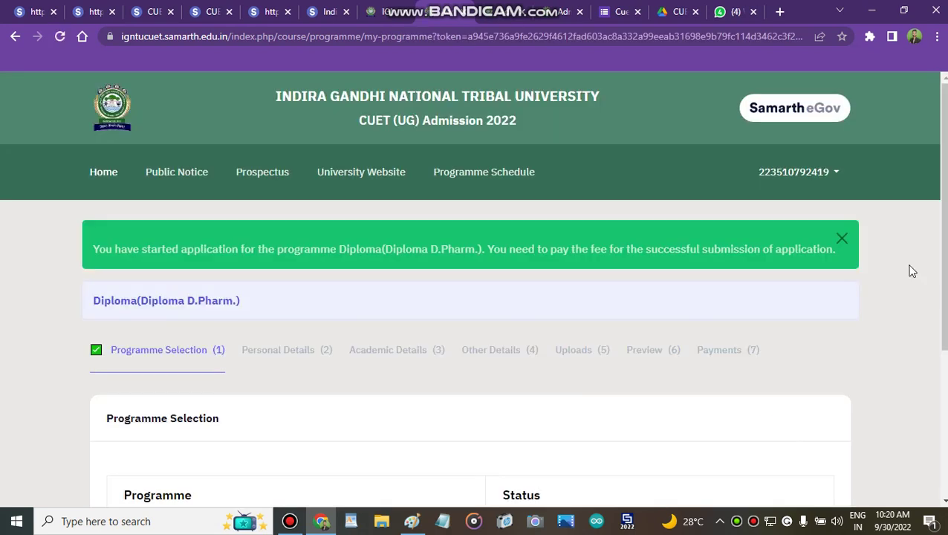
Check the diploma programme selection summary and return to the dashboard's list of programme applications
scroll(474, 282, down, 3)
scroll(616, 342, down, 1)
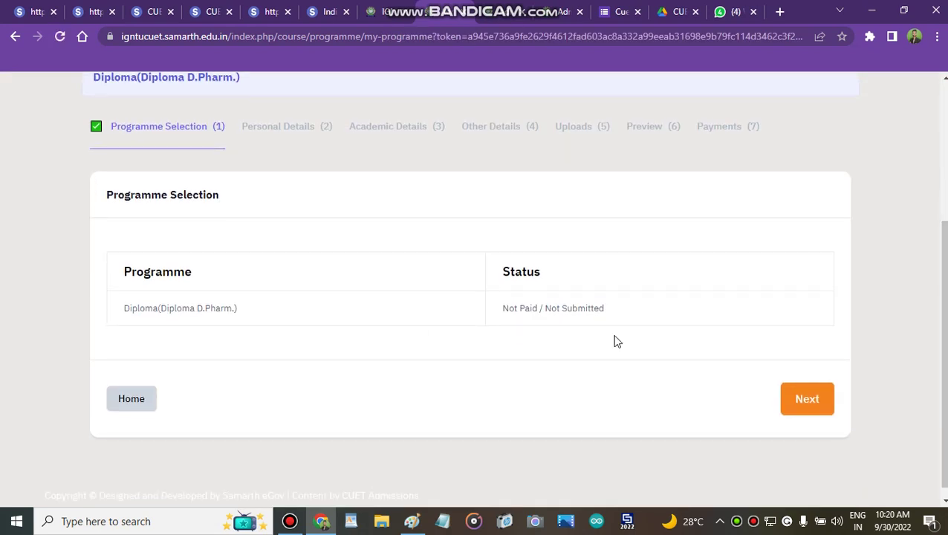
click(136, 404)
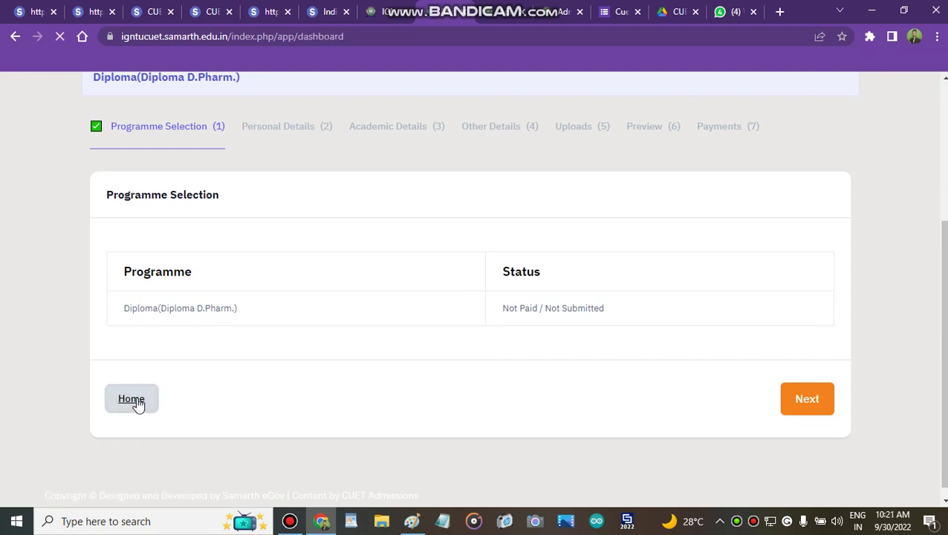
scroll(439, 212, down, 3)
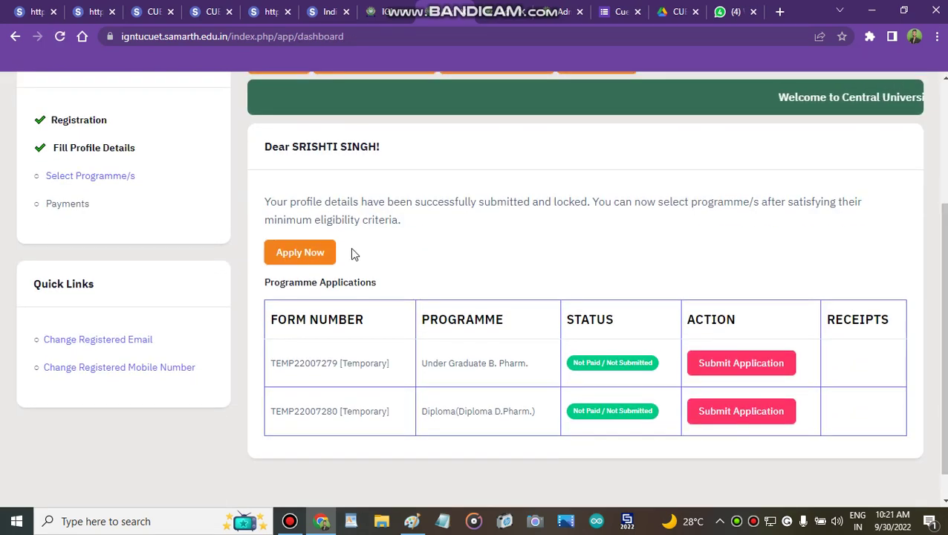
Check which programmes are still offered at the BACHELOR (Under-Graduate Programmes) level in a new application, and return to the dashboard
click(303, 258)
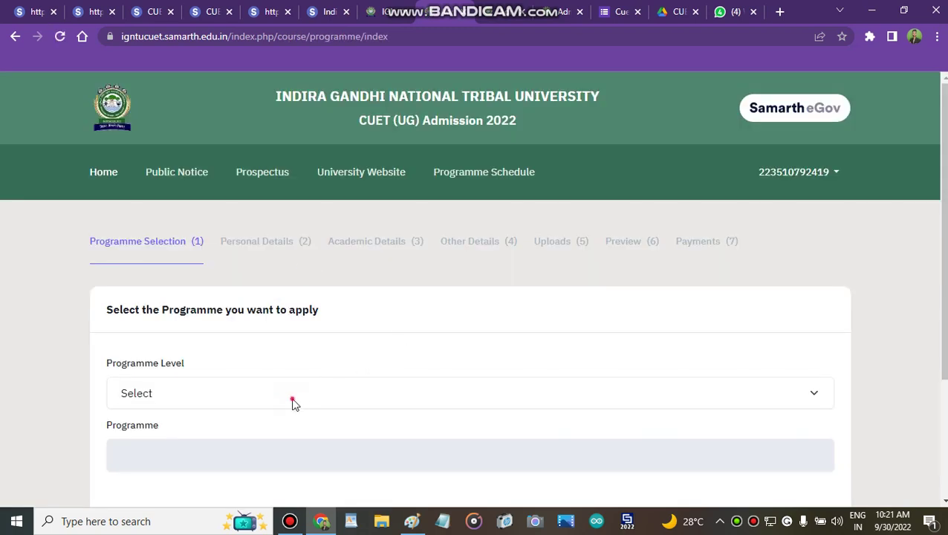
click(293, 401)
click(243, 446)
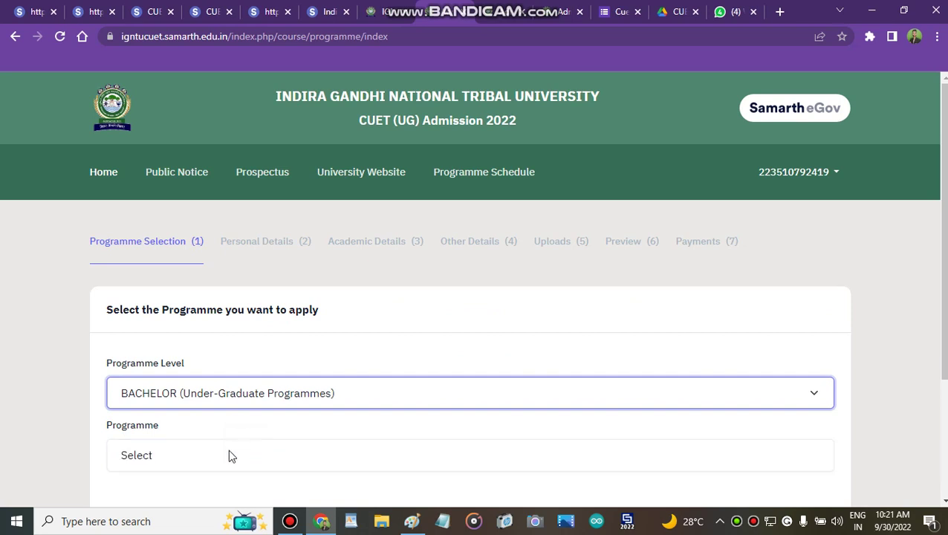
click(228, 455)
click(228, 453)
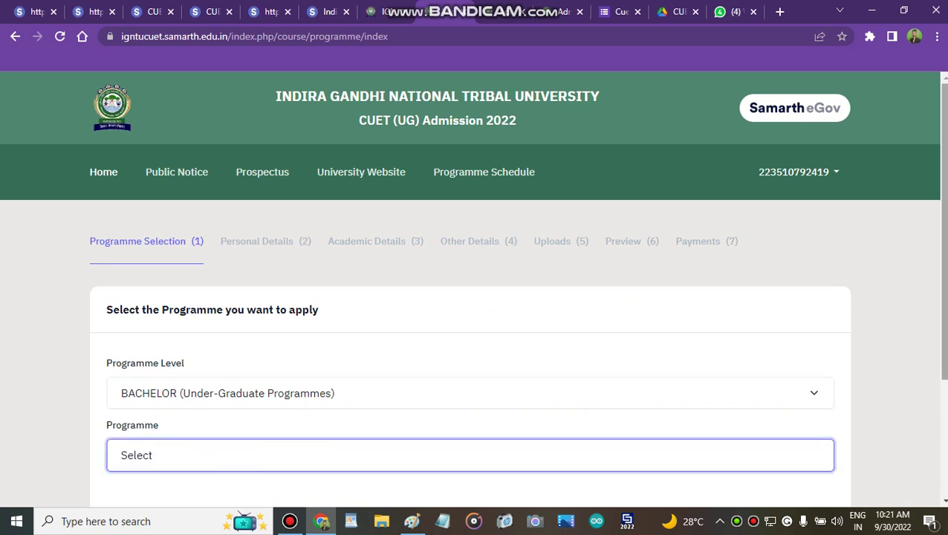
scroll(947, 265, down, 2)
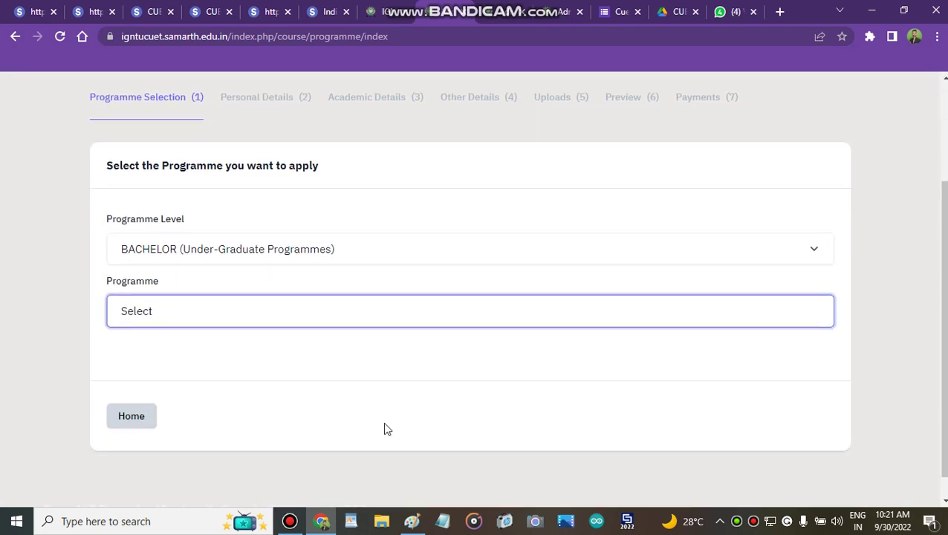
click(121, 418)
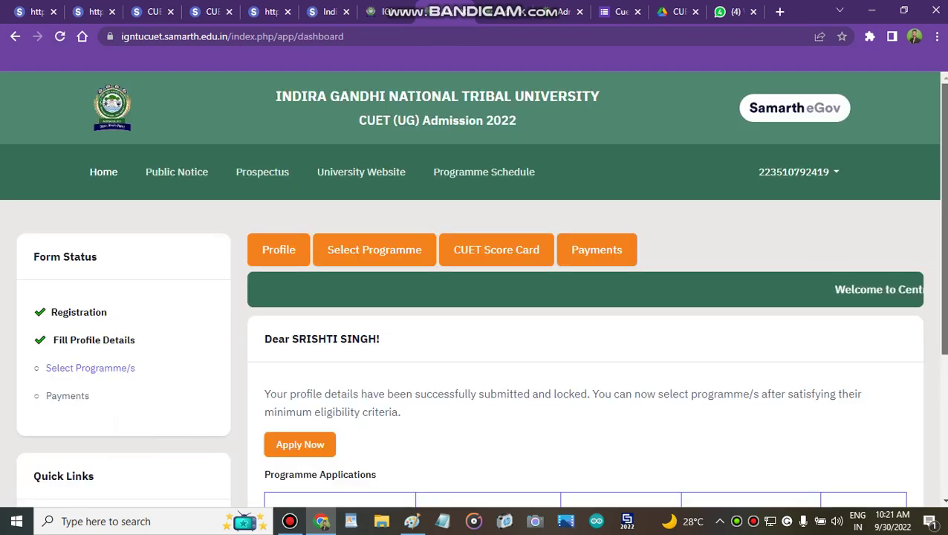
Open the Under Graduate B. Pharm. application for submission and proceed through its programme selection and personal details to the academic details form
scroll(942, 223, down, 2)
scroll(739, 341, down, 1)
click(760, 343)
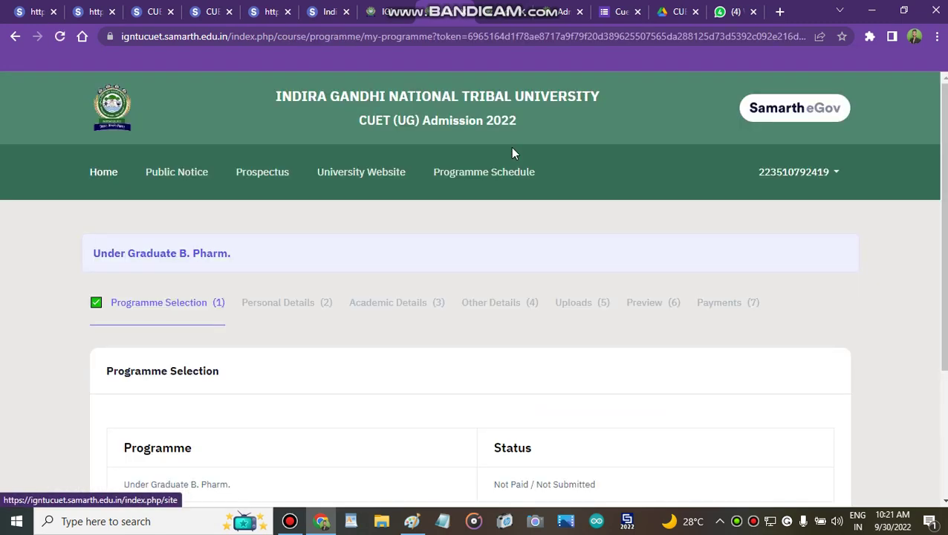
scroll(941, 312, down, 2)
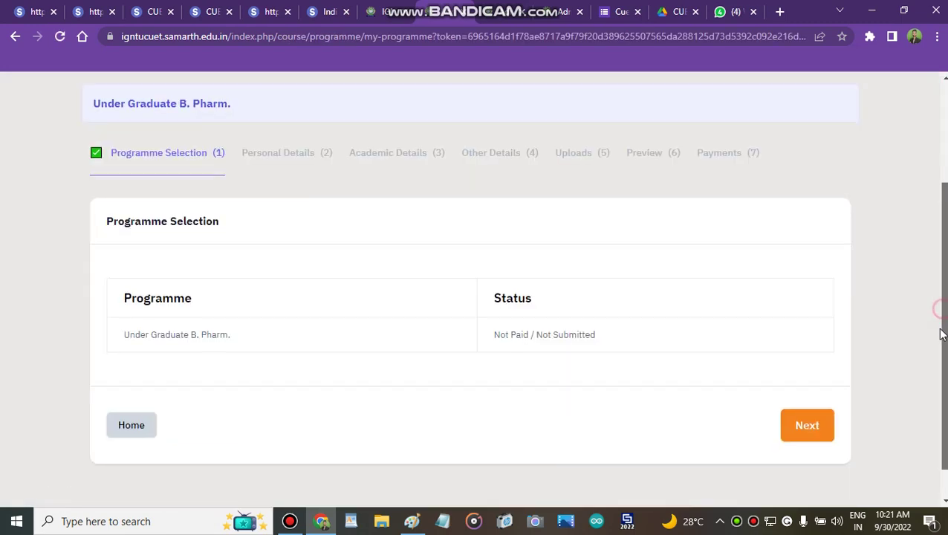
click(805, 398)
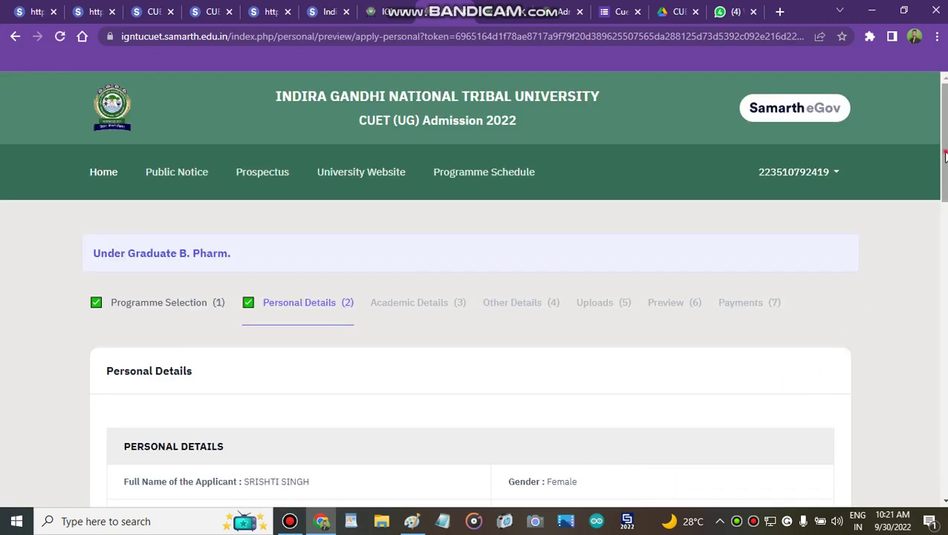
drag(946, 156, 945, 448)
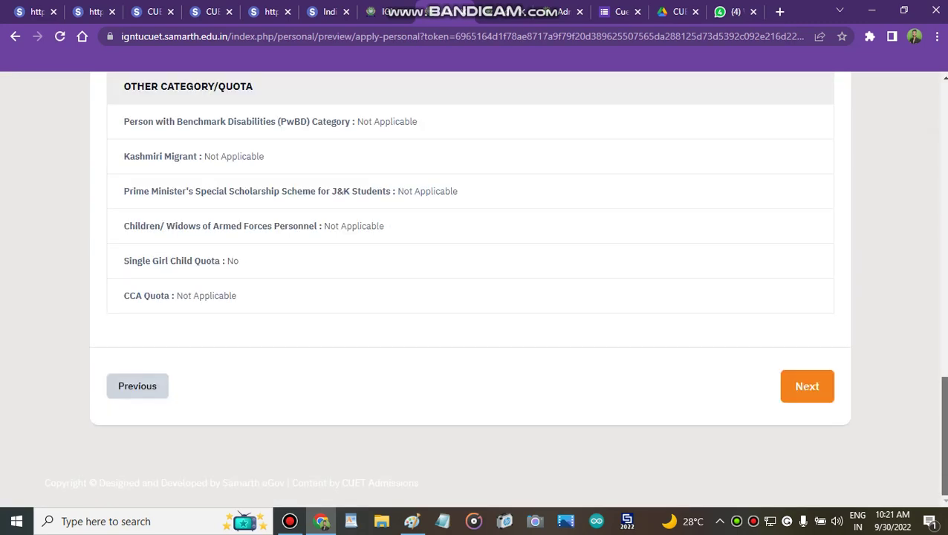
click(809, 392)
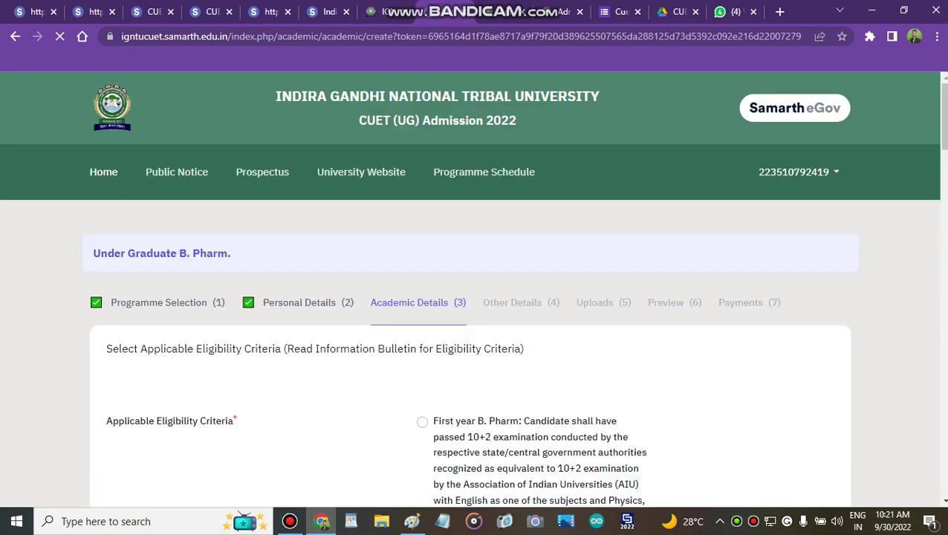
Look through the academic details form, including the eligibility criteria, Class X and Class XII qualification fields and subject marks table
drag(943, 119, 942, 455)
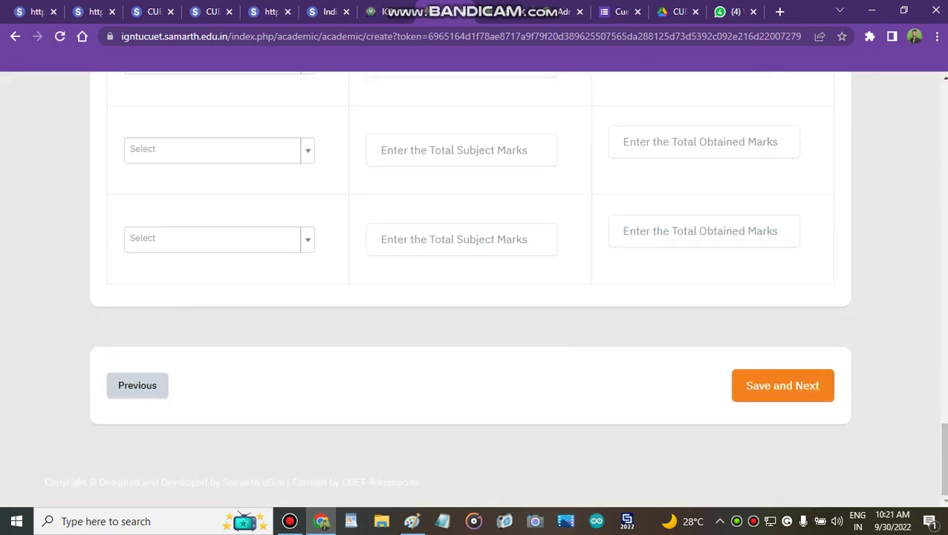
scroll(520, 290, up, 10)
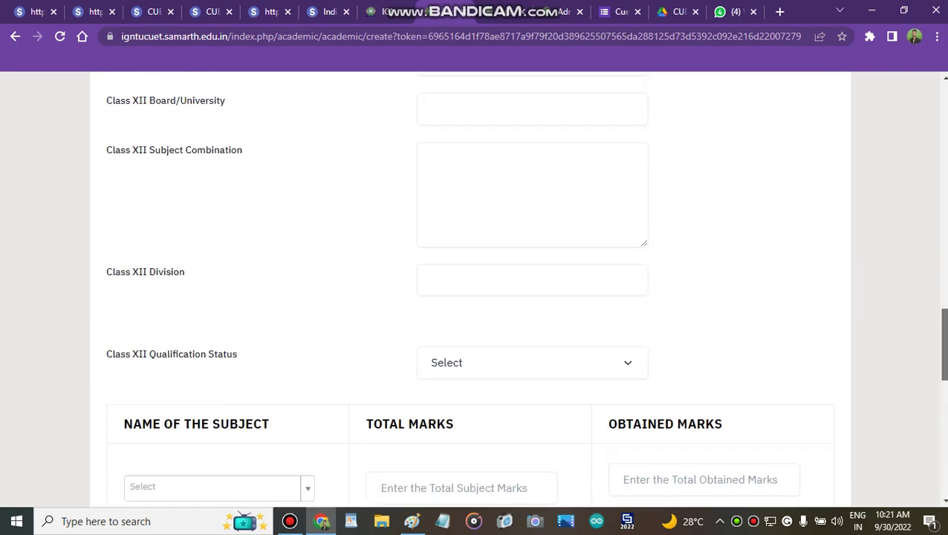
scroll(470, 290, up, 15)
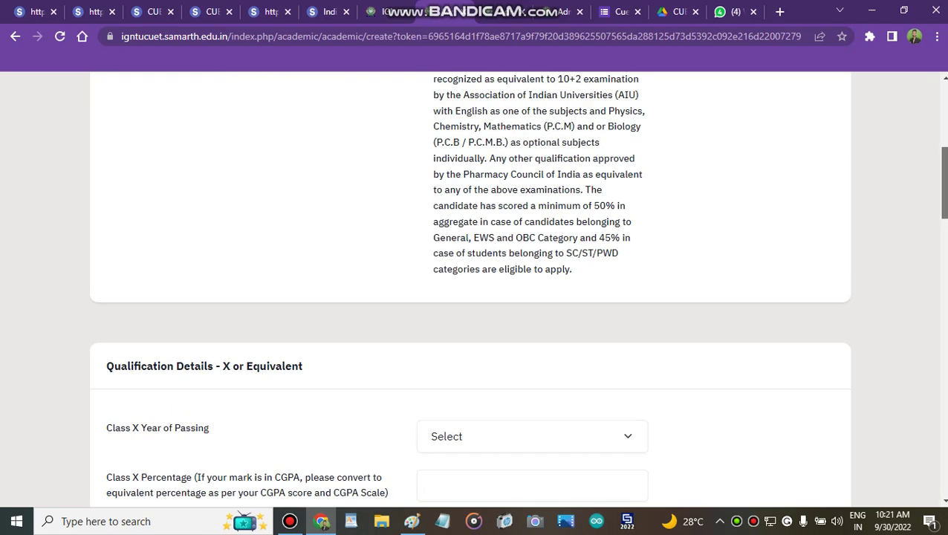
drag(943, 201, 943, 346)
click(290, 521)
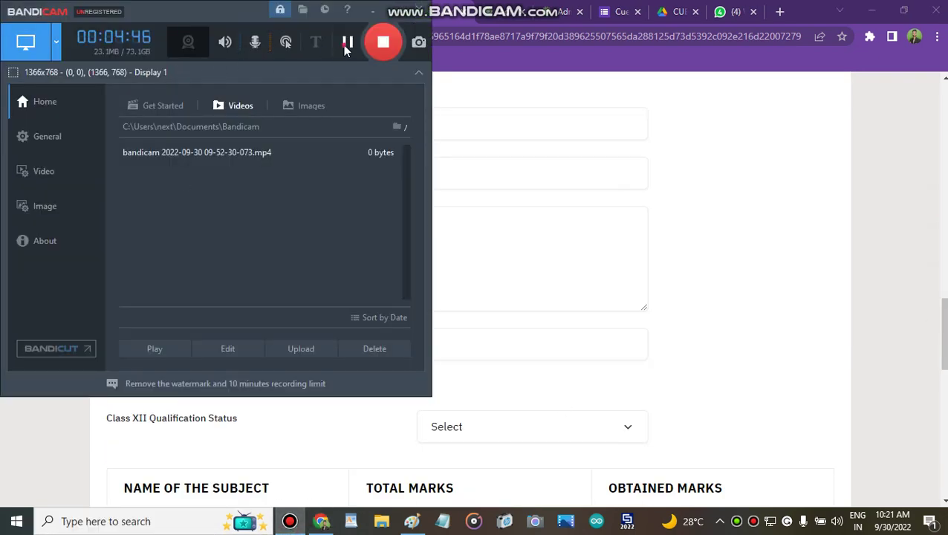
click(347, 42)
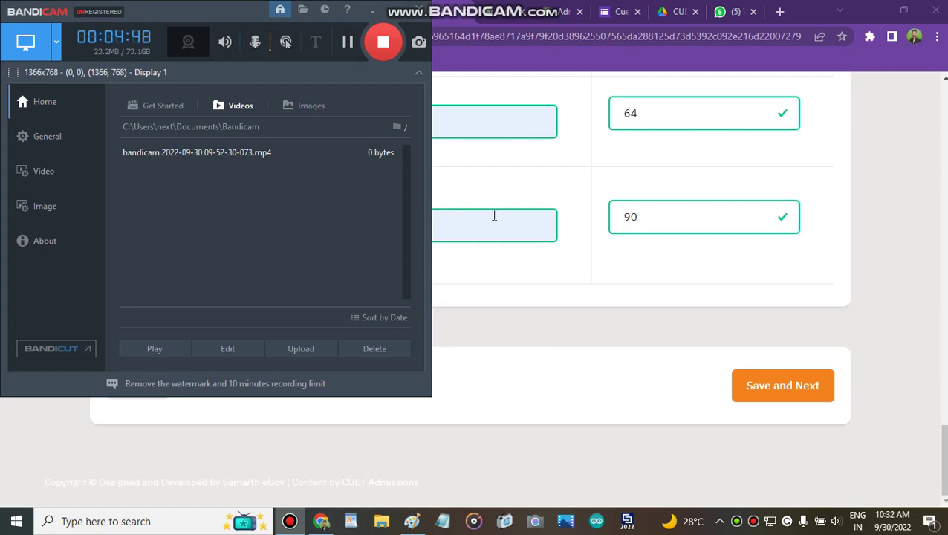
Save the completed academic details of the Under Graduate B. Pharm. application and continue to their preview
click(620, 331)
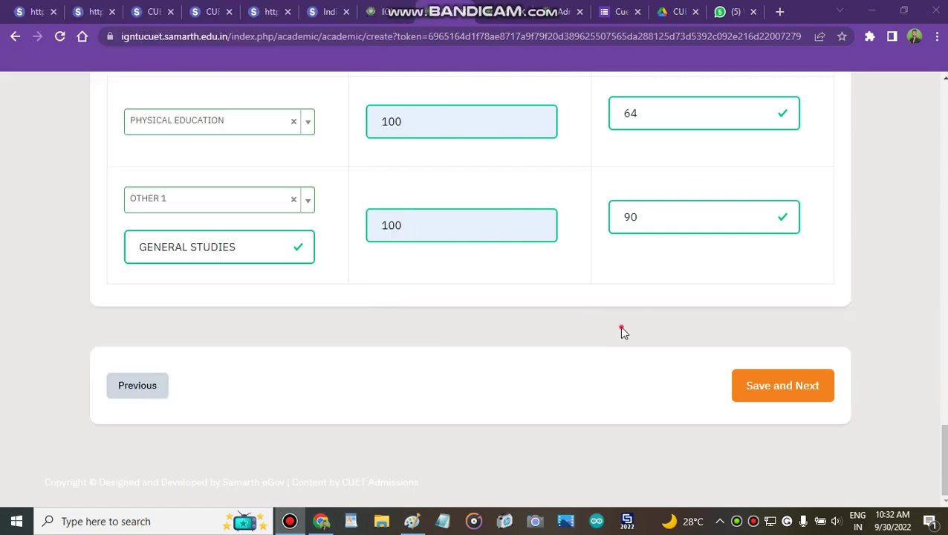
click(791, 374)
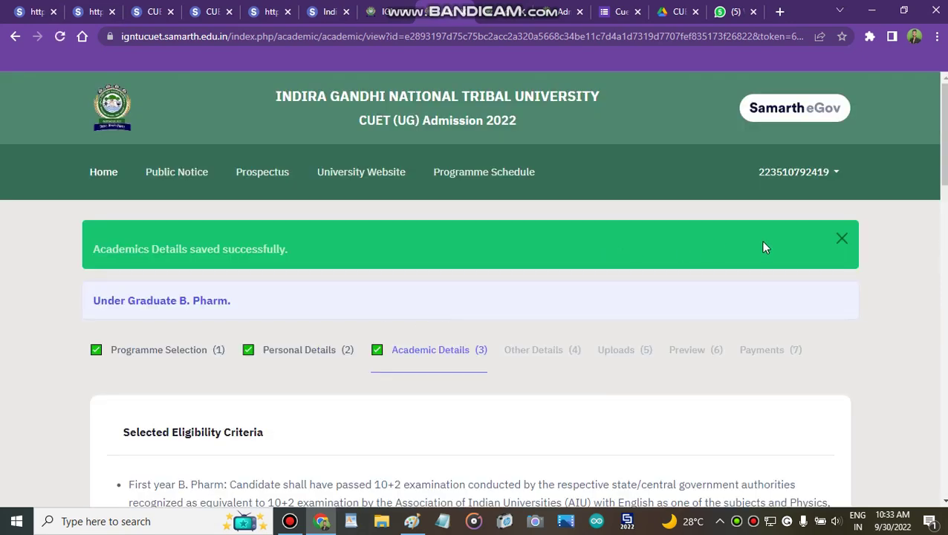
Proceed from the academic details preview through the other details page to the uploads section of the Under Graduate B. Pharm. application
drag(942, 179, 944, 486)
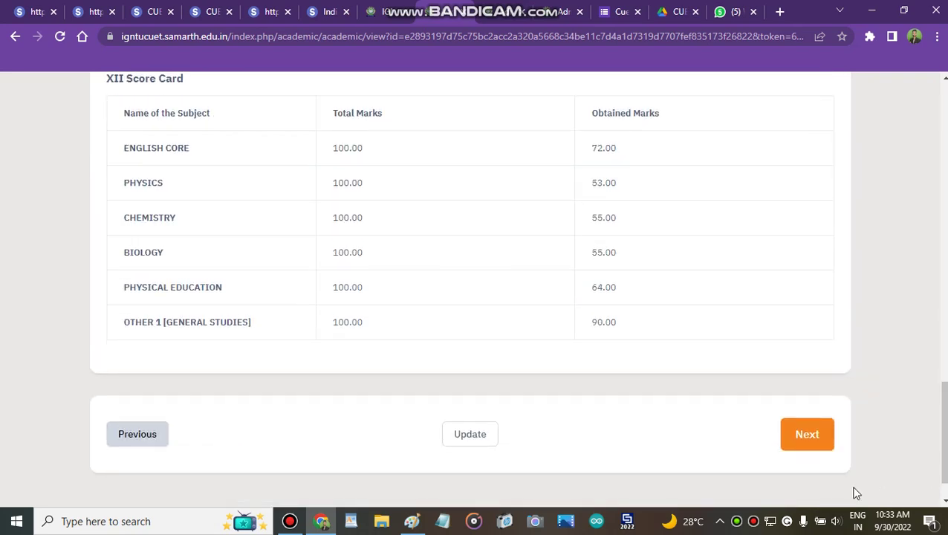
click(825, 447)
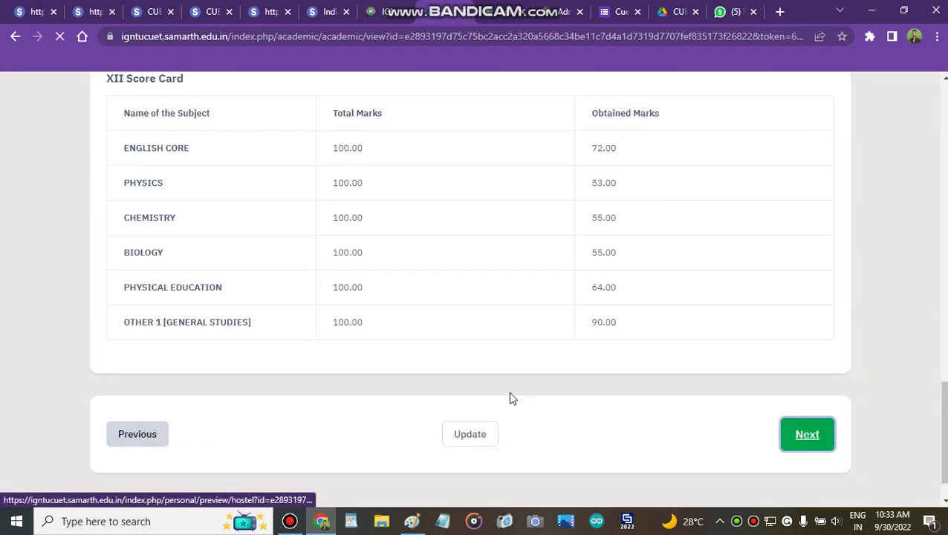
click(287, 524)
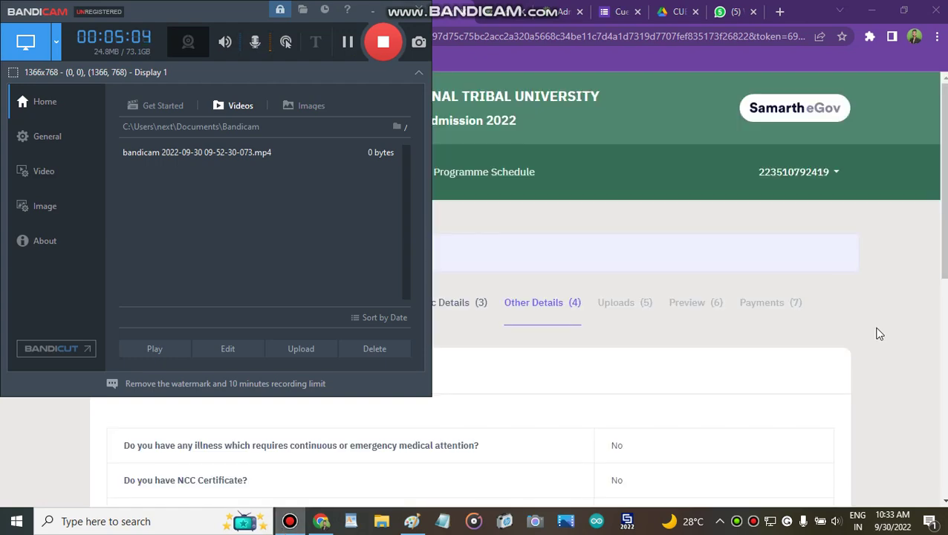
drag(941, 254, 941, 442)
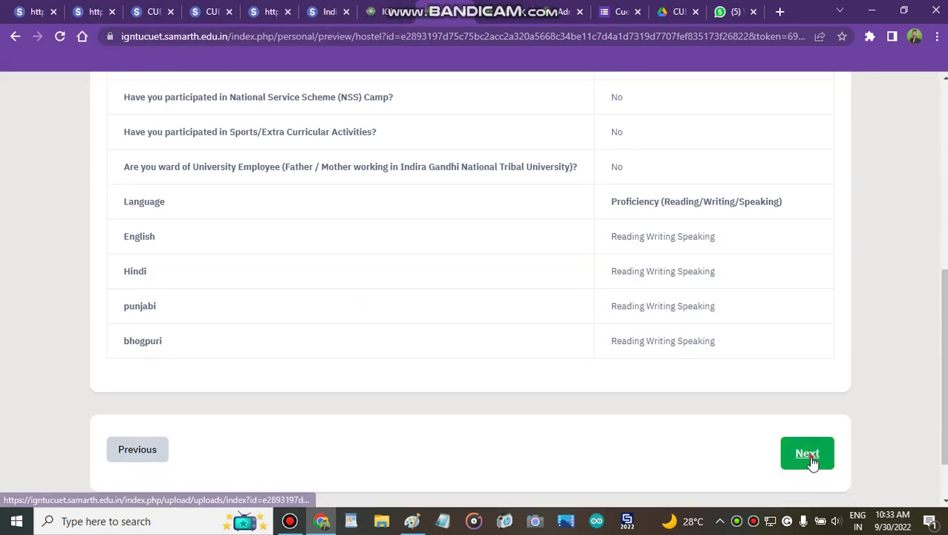
click(809, 454)
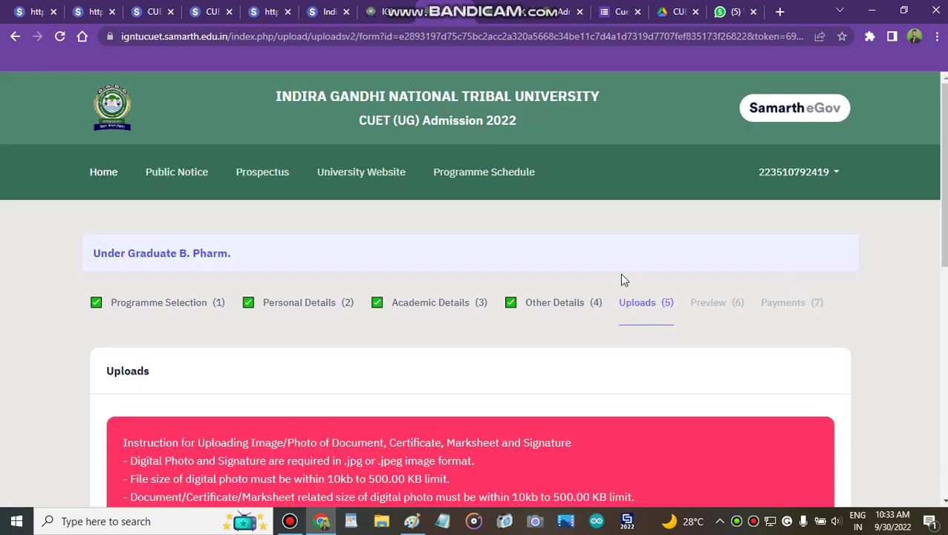
click(290, 521)
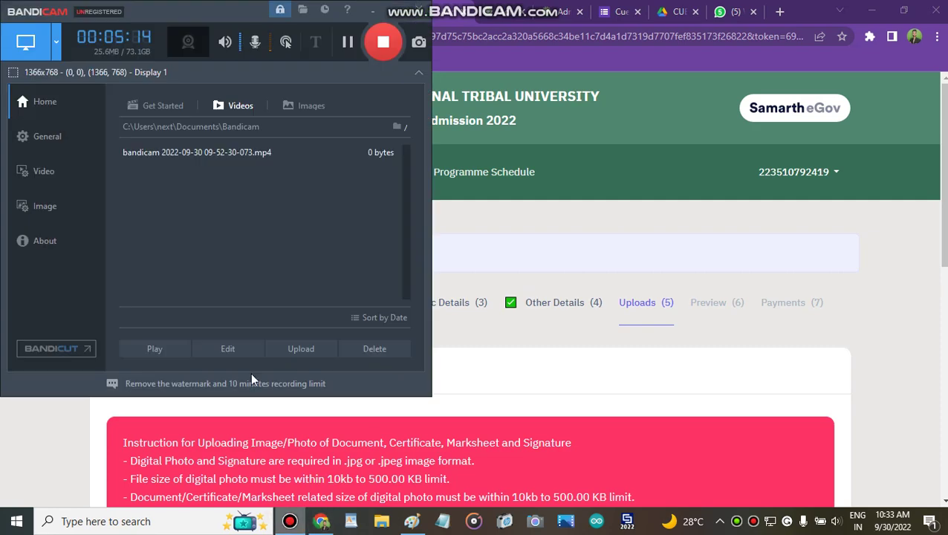
click(346, 43)
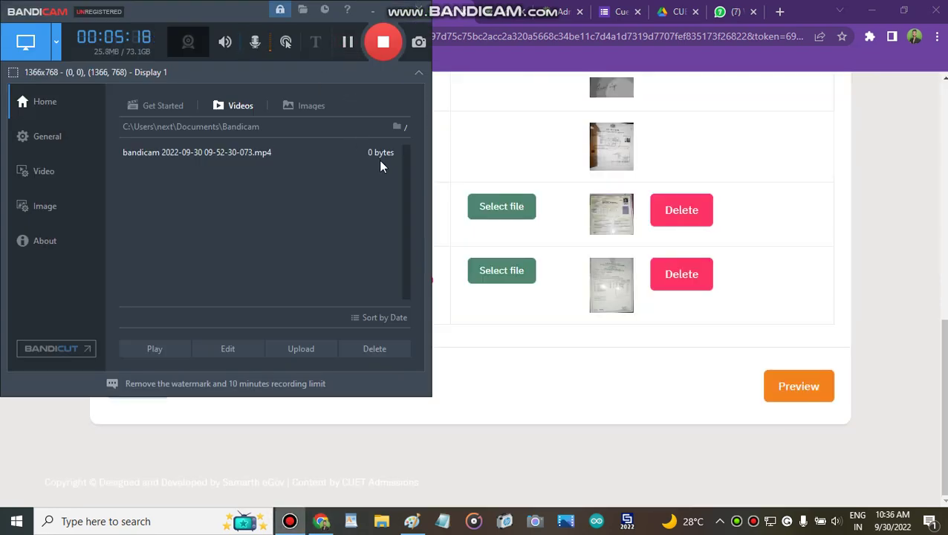
Open the preview of the complete B. Pharm. application with its uploaded documents, and proceed from the form declaration to fee payment
click(606, 340)
click(787, 388)
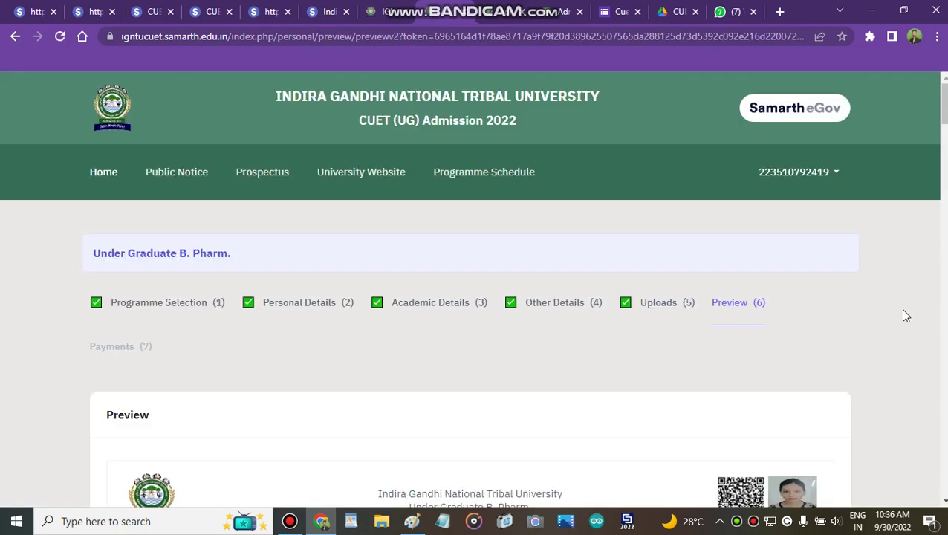
drag(944, 131, 944, 483)
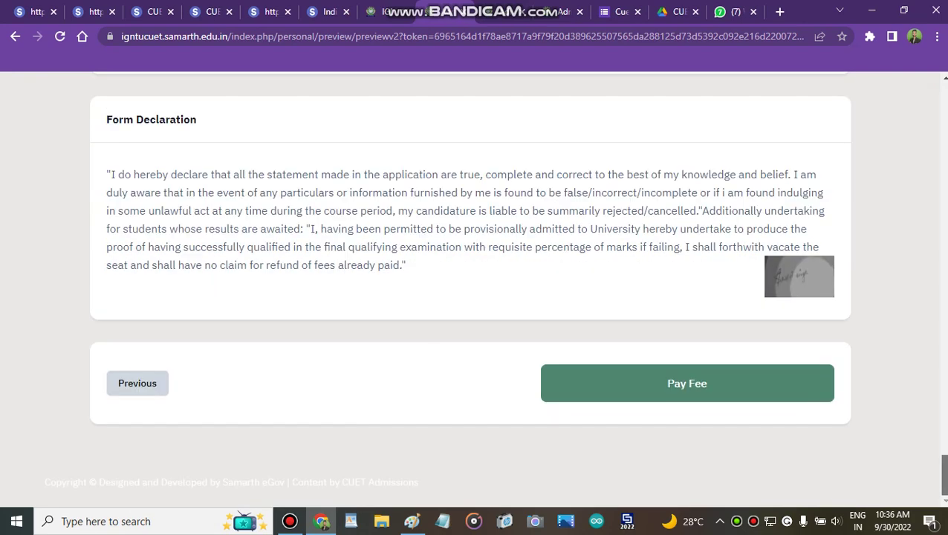
click(763, 397)
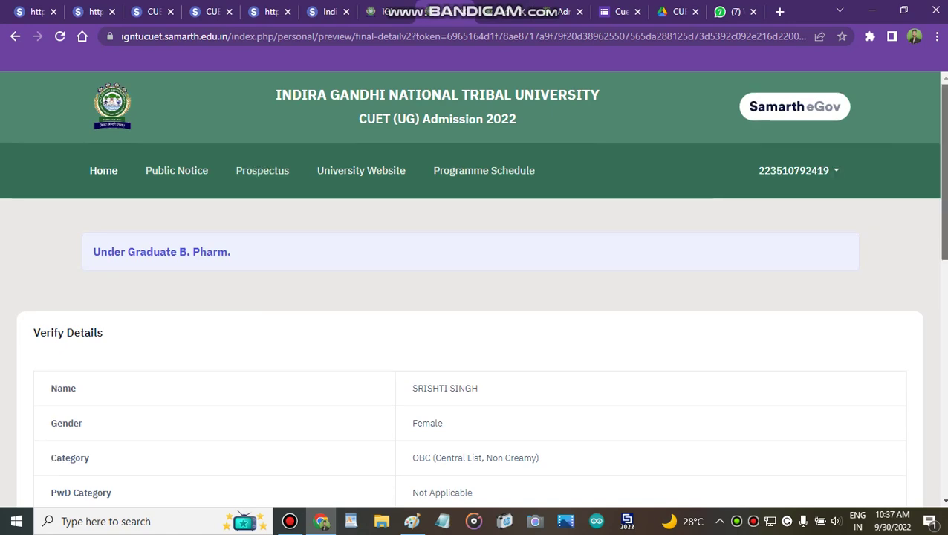
Confirm all the applicant detail and declaration statements under Verify Details, and continue to the PayU payment gateway
drag(943, 188, 942, 406)
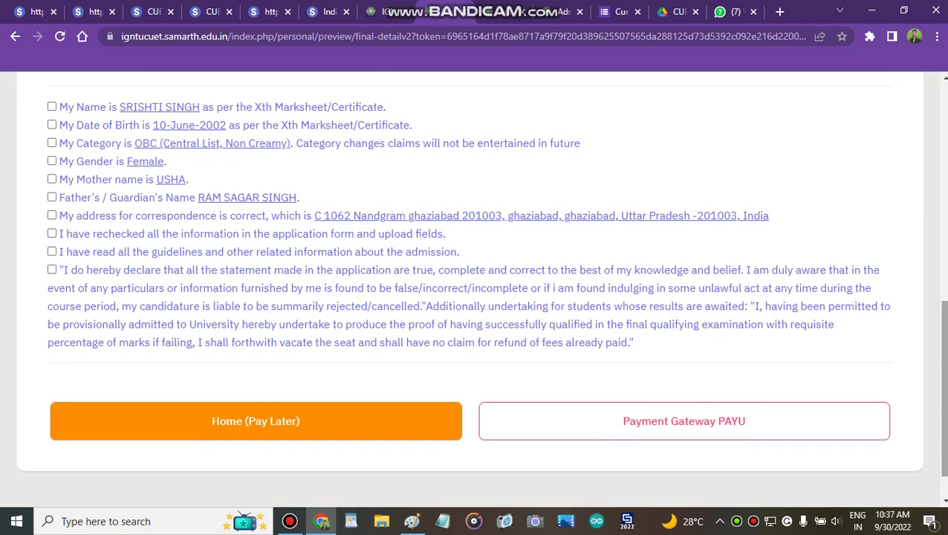
click(52, 107)
click(52, 126)
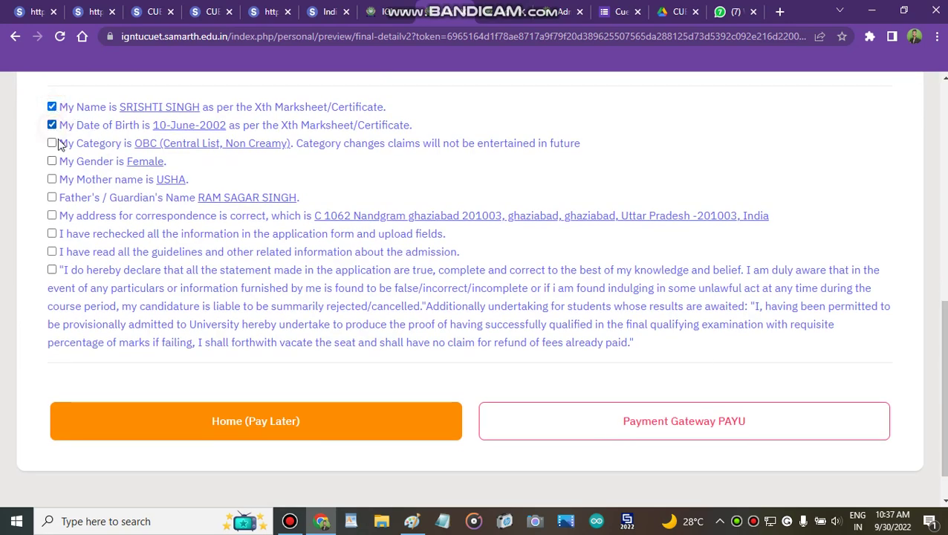
click(52, 144)
click(52, 161)
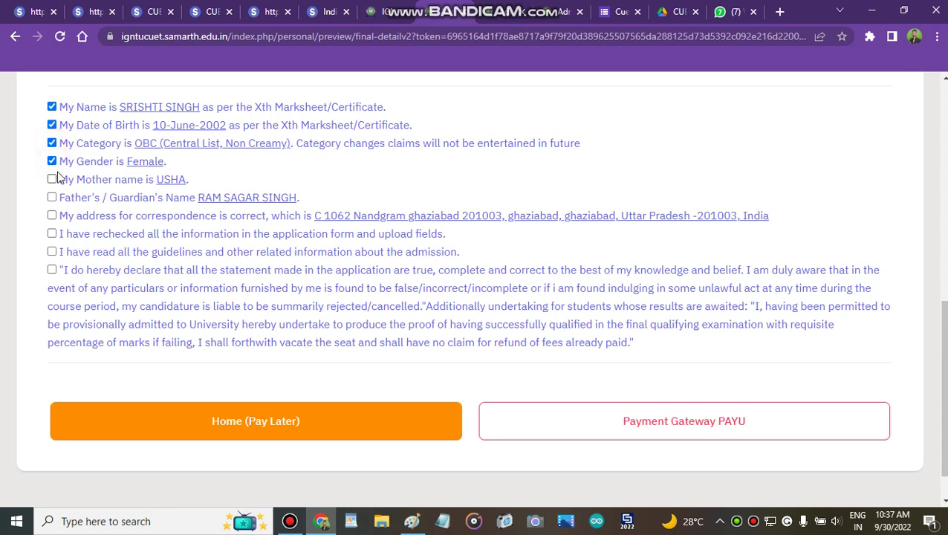
click(52, 179)
click(53, 216)
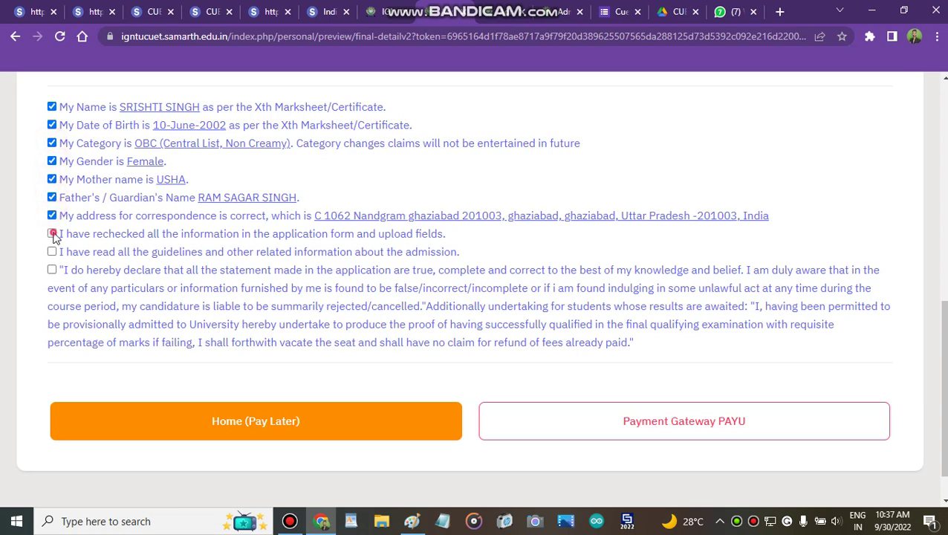
click(53, 234)
click(50, 253)
click(628, 422)
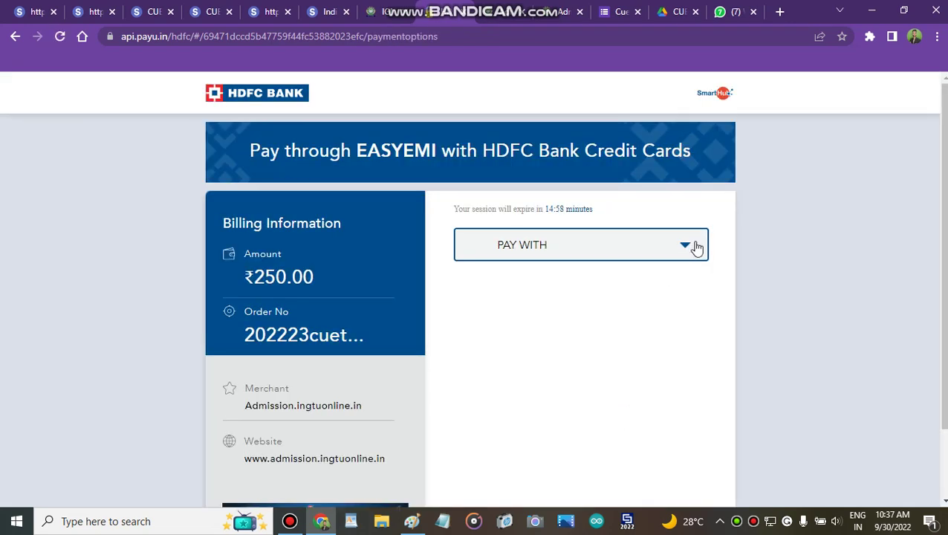
Choose UPI as the payment method for the application fee and look through the available UPI options
scroll(942, 186, down, 2)
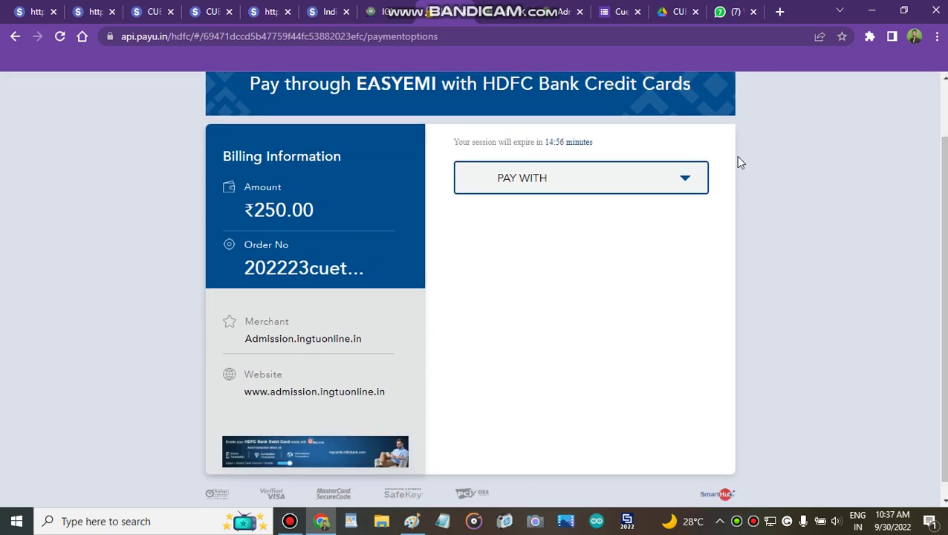
click(637, 194)
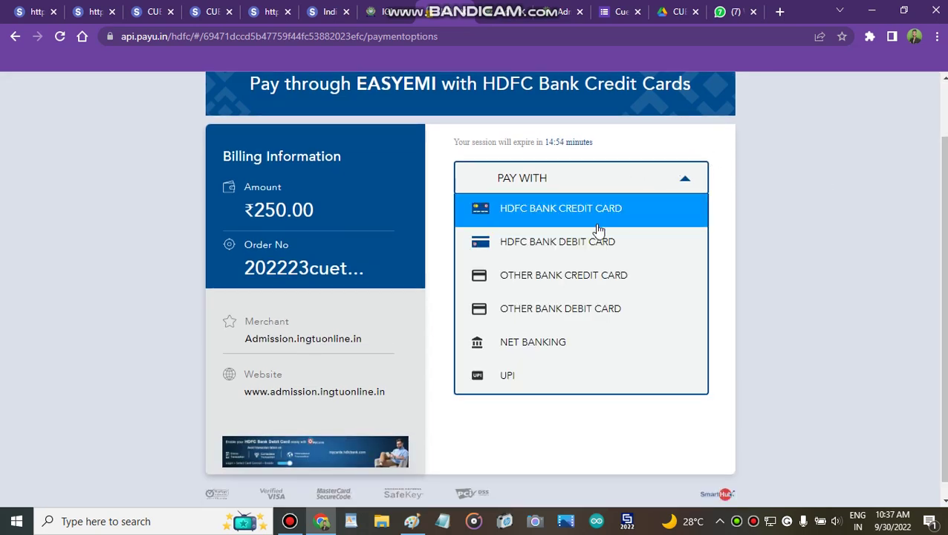
click(546, 375)
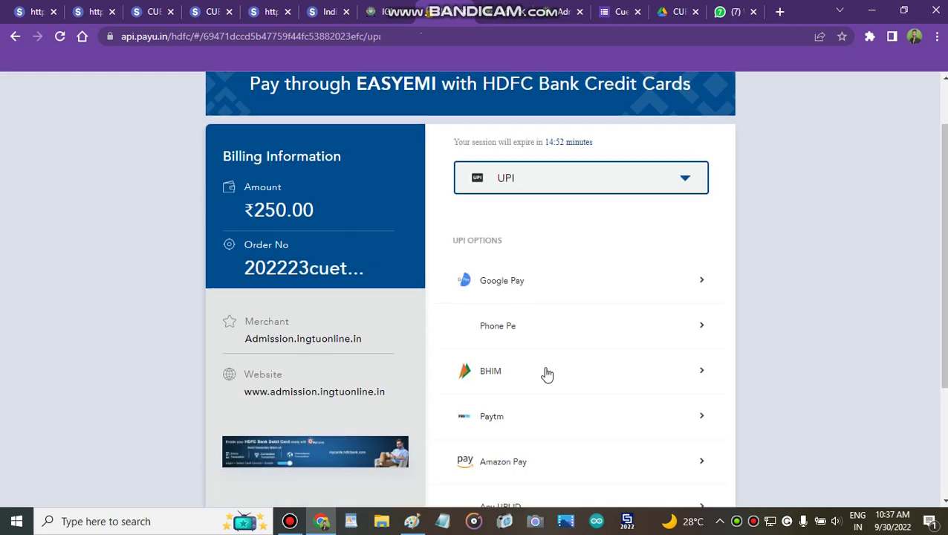
scroll(942, 290, down, 1)
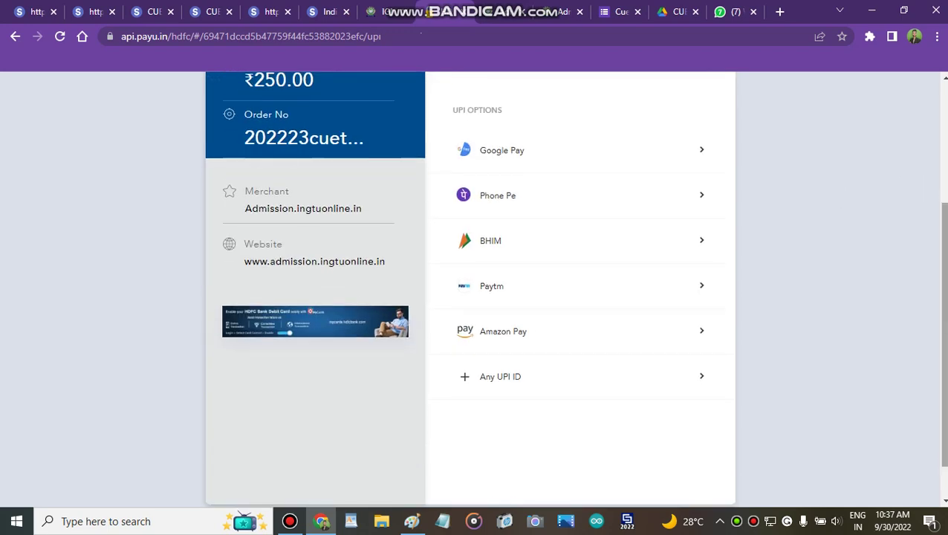
scroll(344, 487, up, 1)
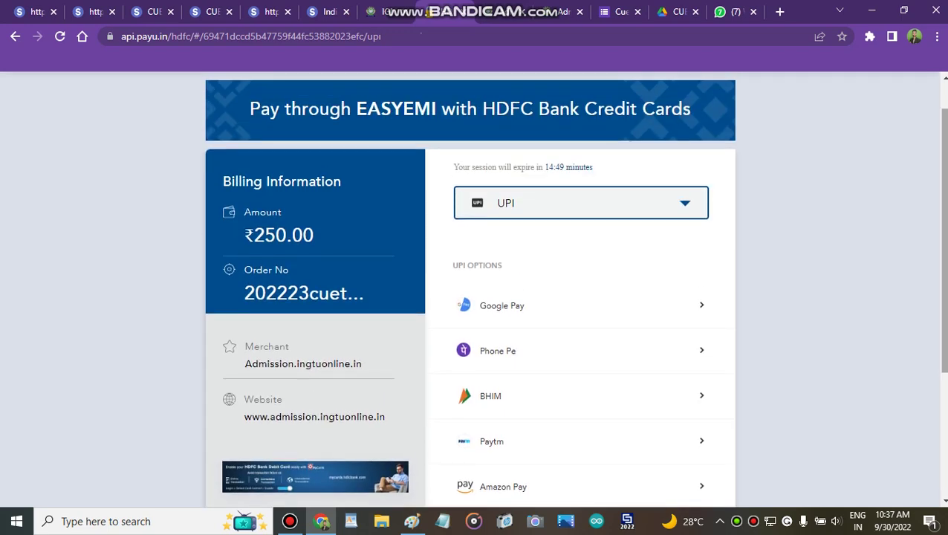
click(289, 521)
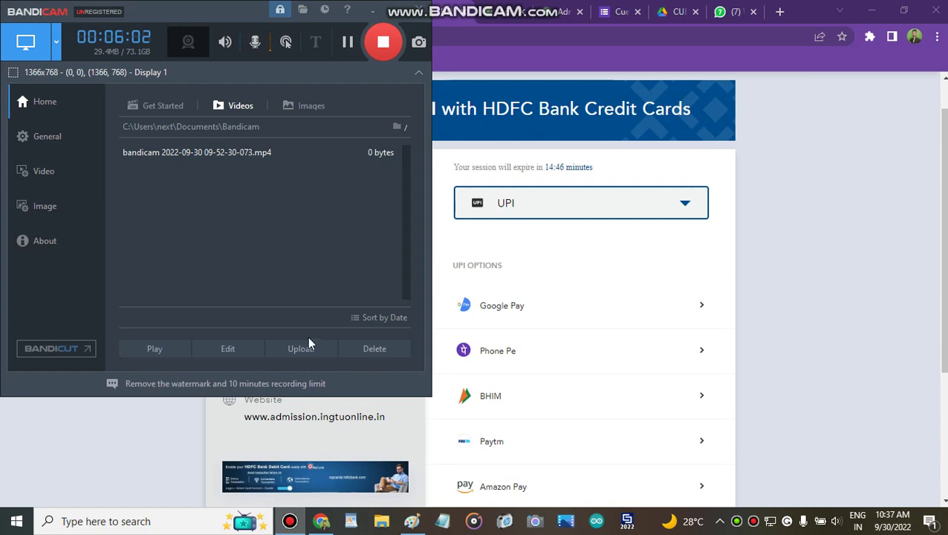